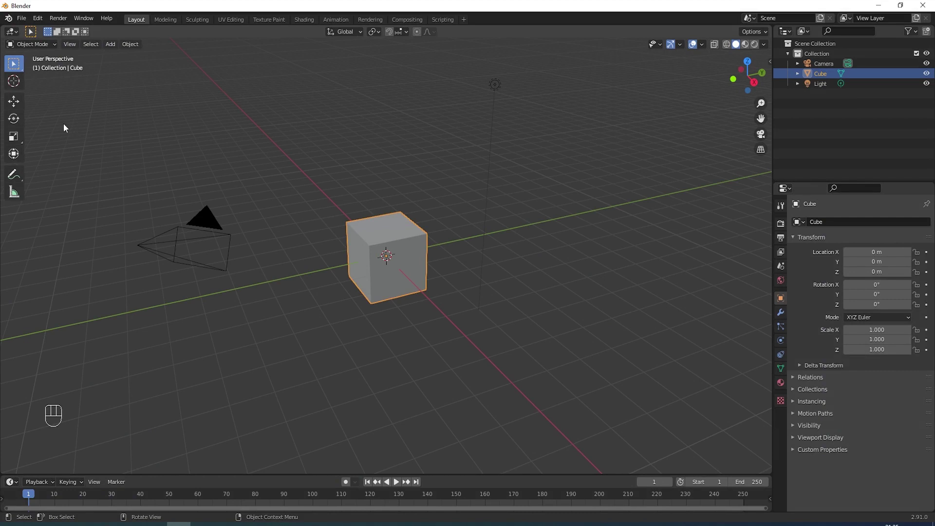
Step: Move the cube straight up along the Z axis until its base rests on the grid floor
click(15, 105)
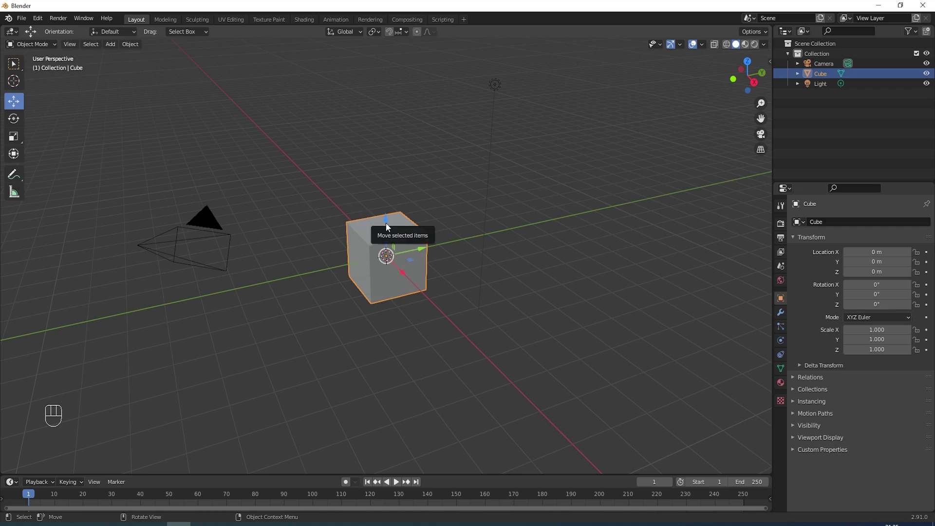
key(ctrl)
ctrl+drag(385, 223, 386, 198)
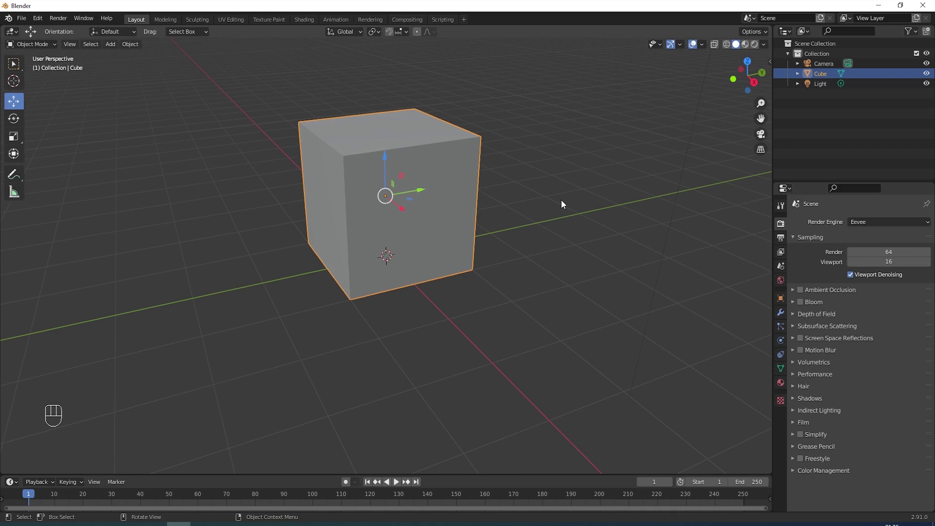
Step: In Edit Mode with face selection, inset the cube's top and bottom faces together by about 0.17
key(Tab)
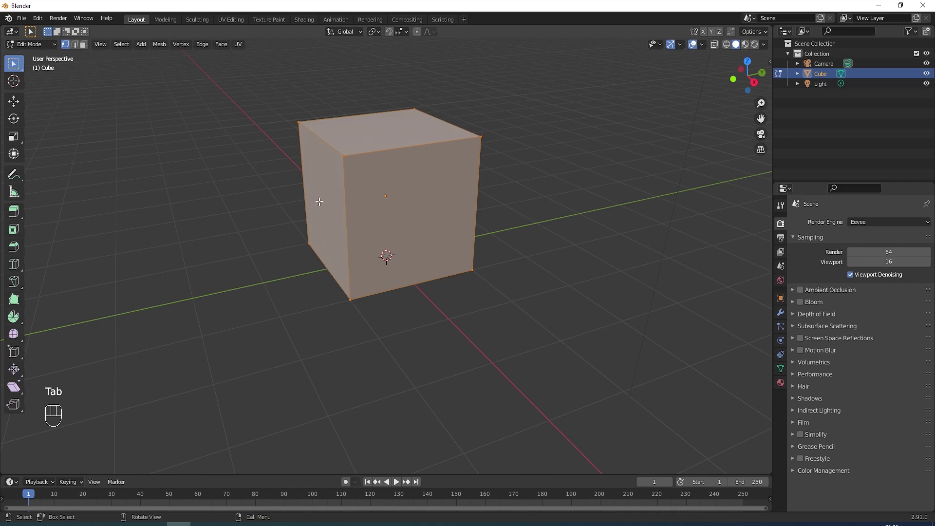
click(83, 44)
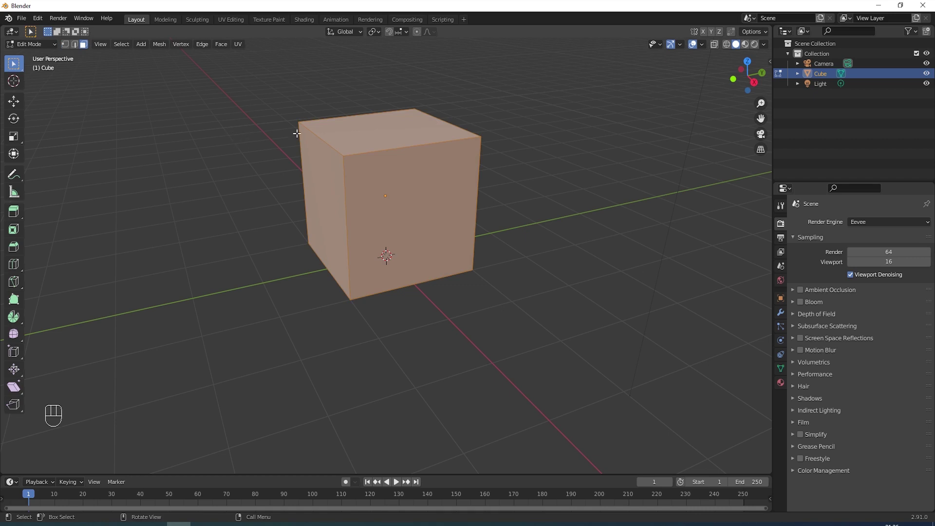
click(366, 130)
middle_drag(434, 204, 443, 131)
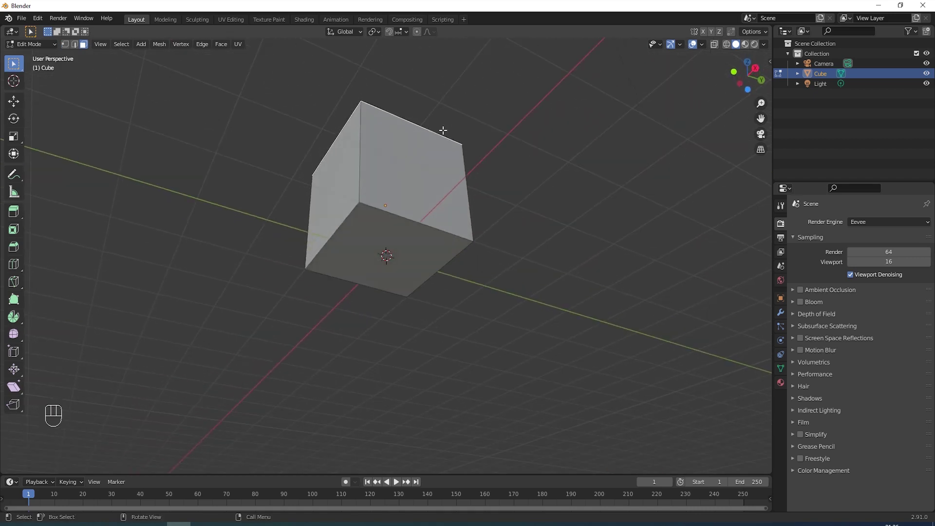
shift+click(376, 236)
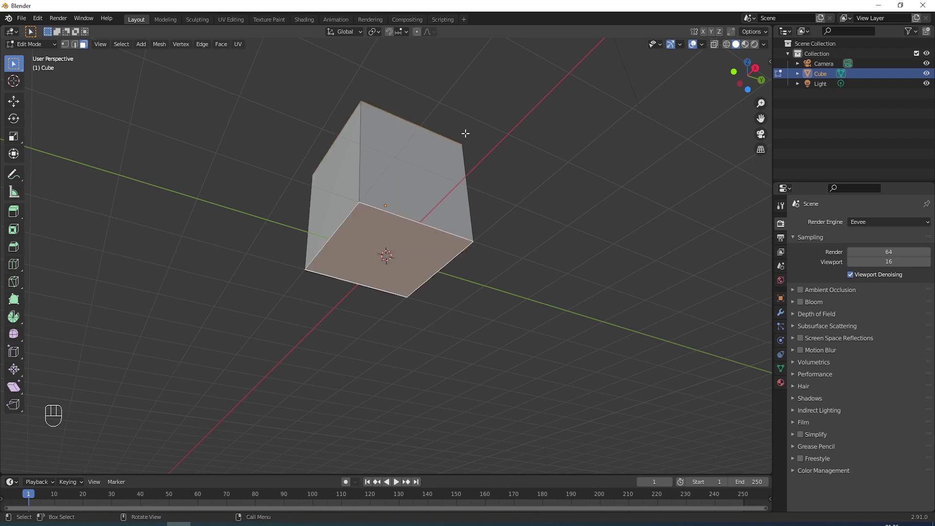
middle_drag(465, 133, 464, 223)
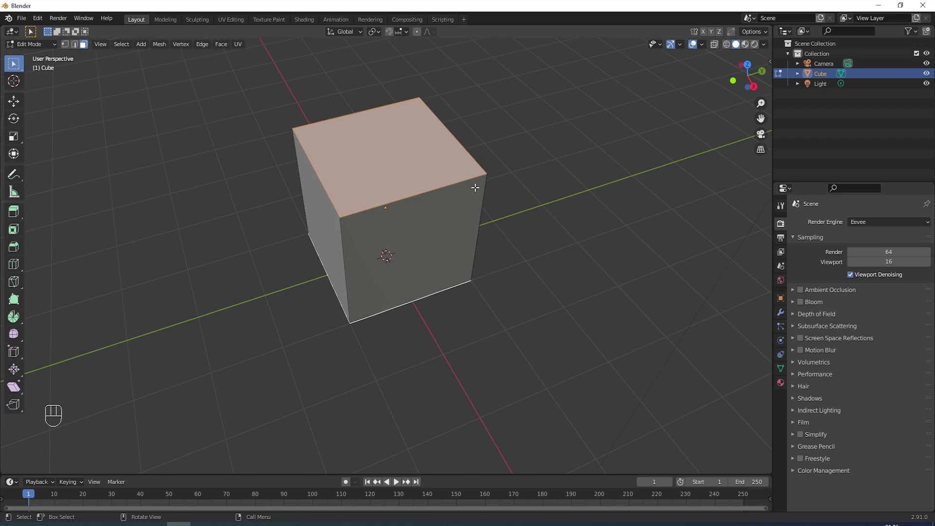
key(i)
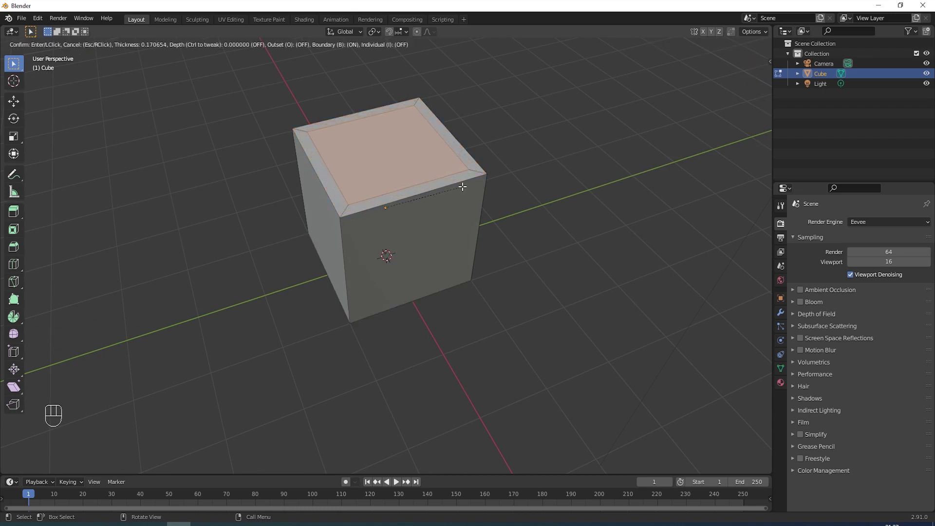
click(462, 186)
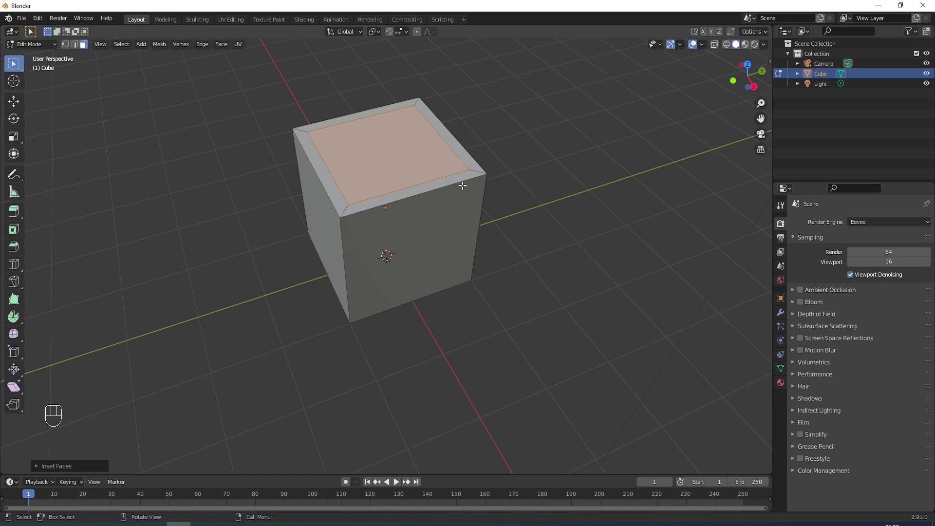
Step: Bridge the inset top and bottom faces with LoopTools to open a square hole through the cube
right_click(398, 148)
mouse_move(396, 136)
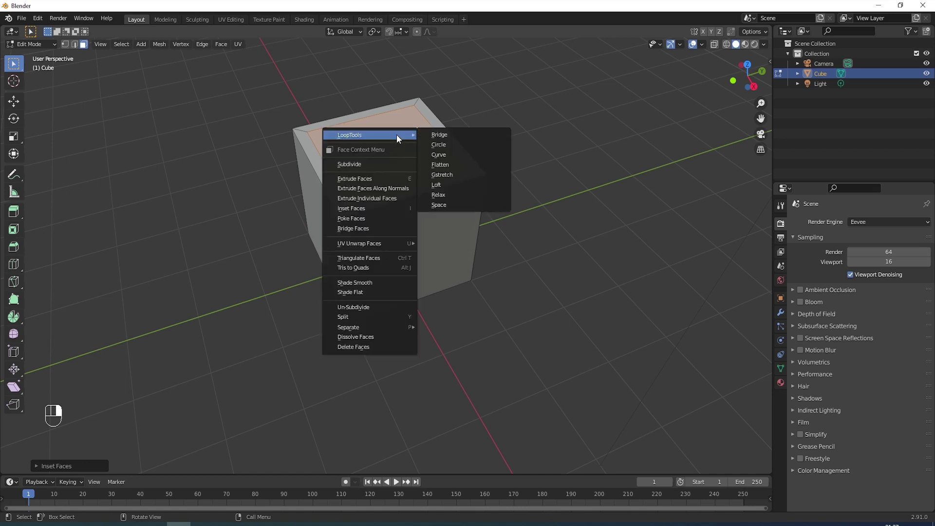
click(436, 133)
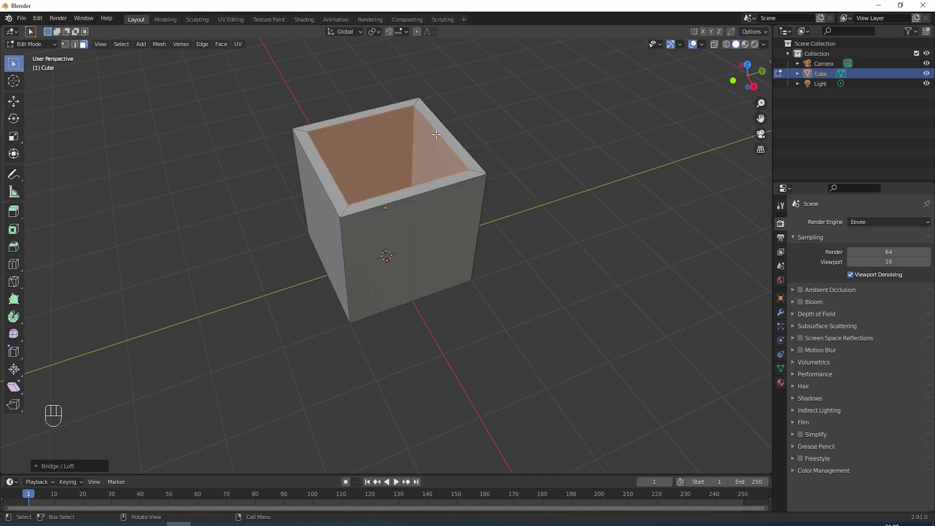
middle_drag(436, 133, 432, 165)
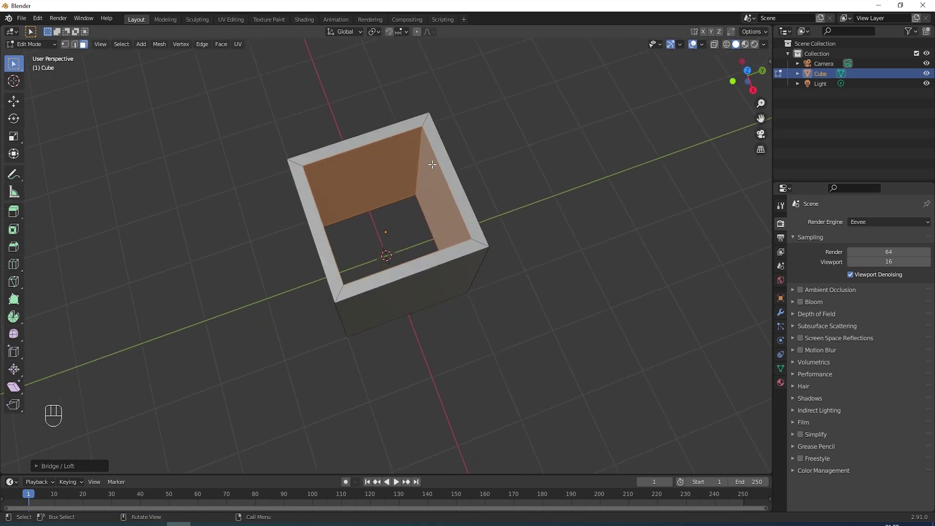
middle_drag(432, 165, 490, 139)
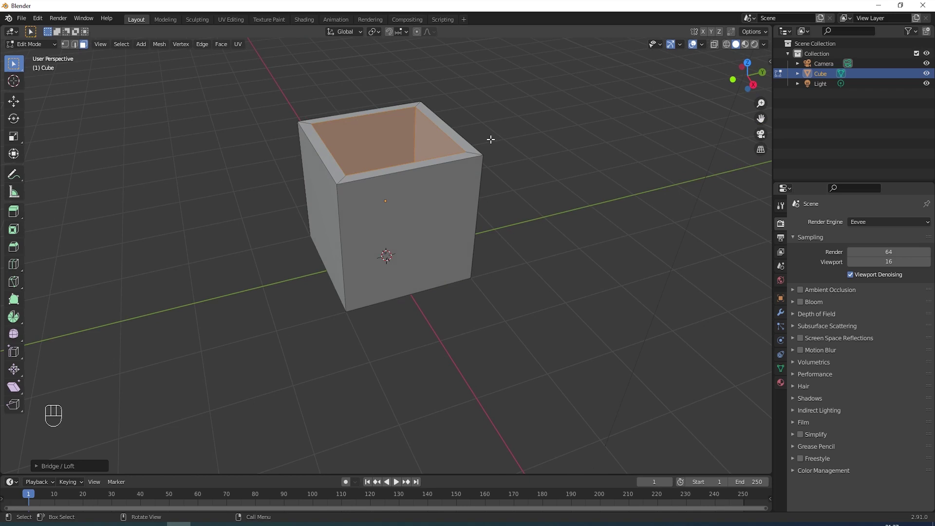
Step: Search the add-ons in Preferences for "loop" to check whether LoopTools is enabled
right_click(400, 135)
mouse_move(400, 133)
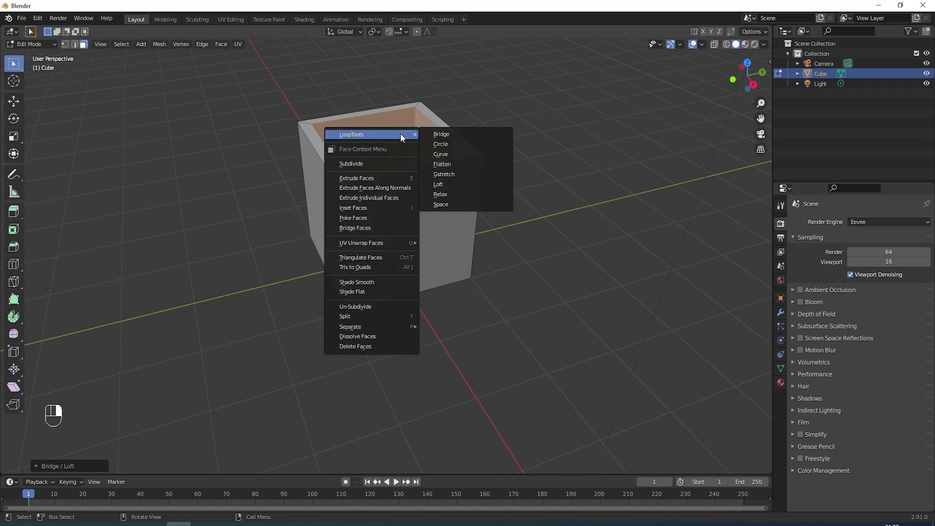
click(38, 18)
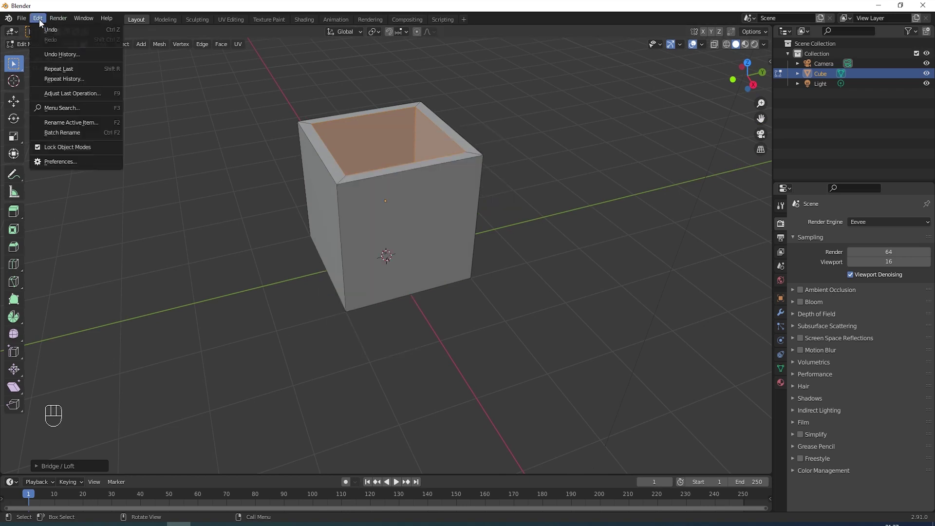
click(60, 161)
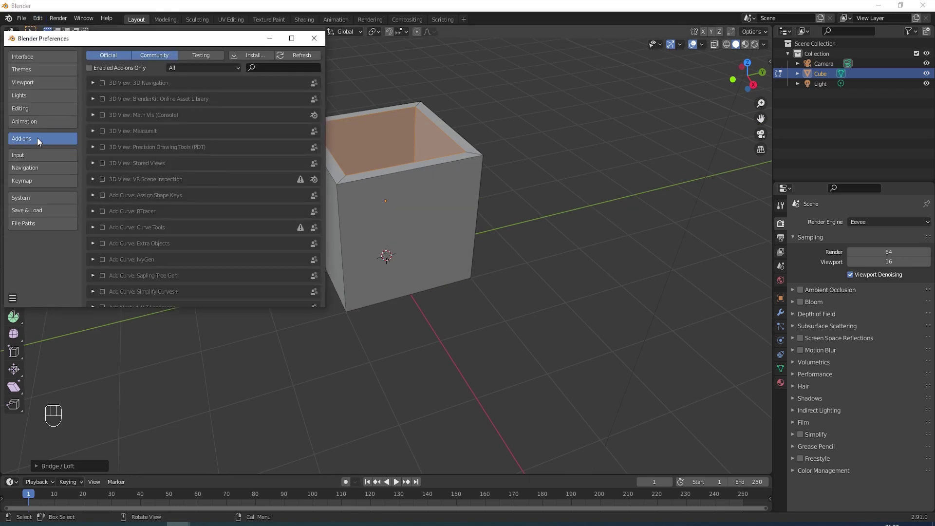
click(270, 68)
text(loop)
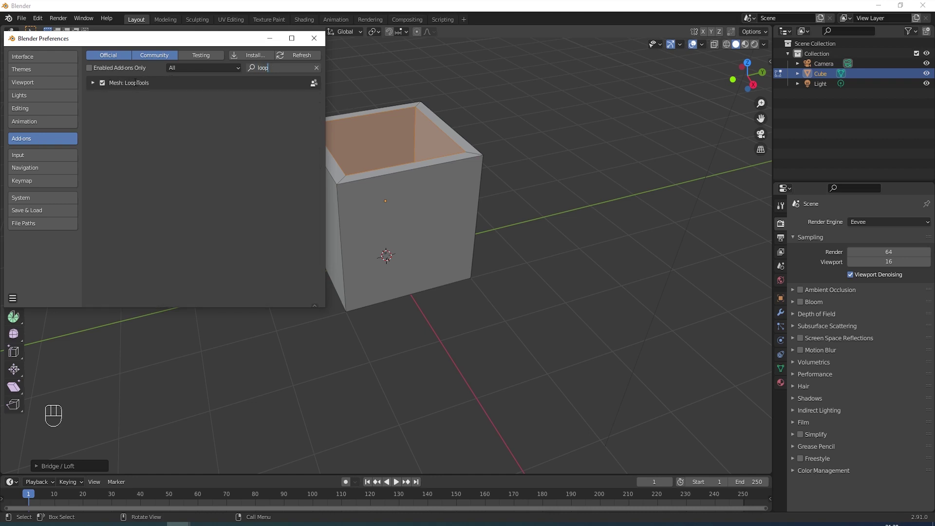
click(315, 43)
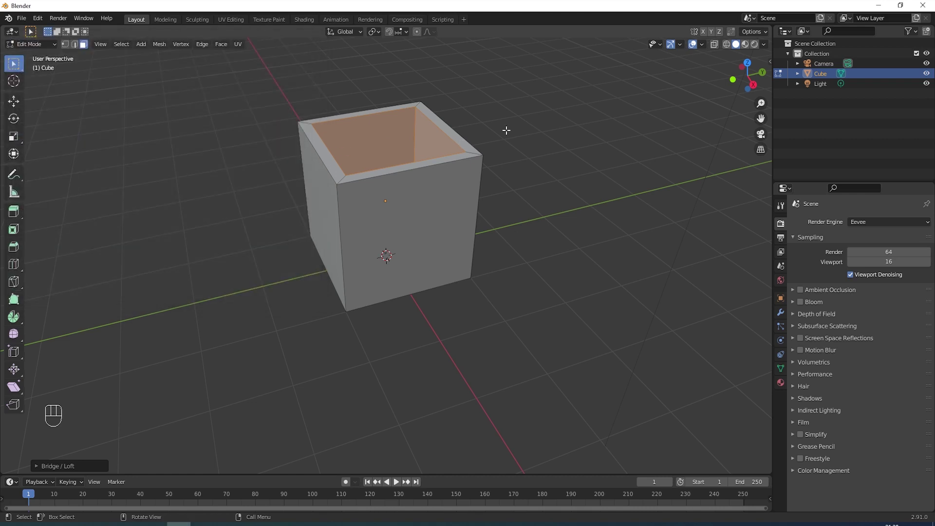
Step: Return to Object Mode and add a Bevel modifier to the hollow cube
key(Tab)
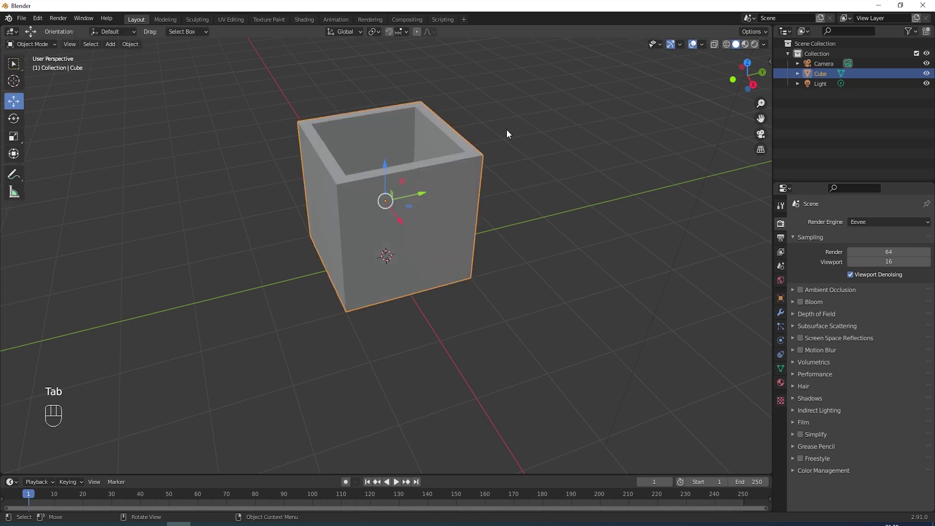
scroll(506, 130, up, 2)
shift+middle_drag(522, 125, 520, 150)
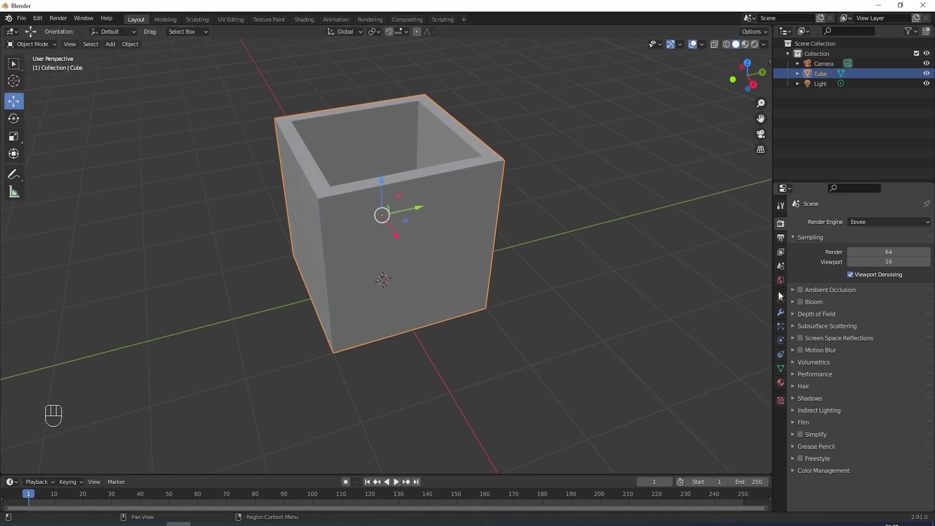
click(781, 313)
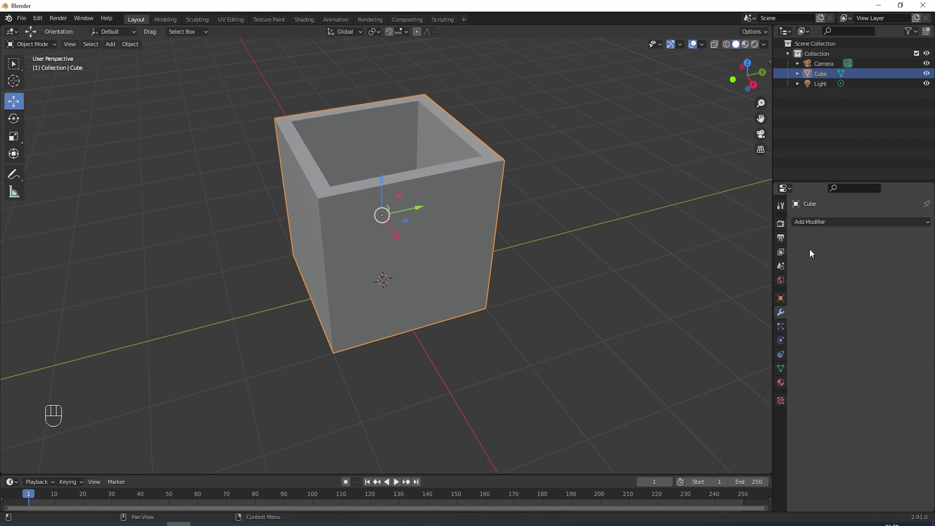
click(834, 223)
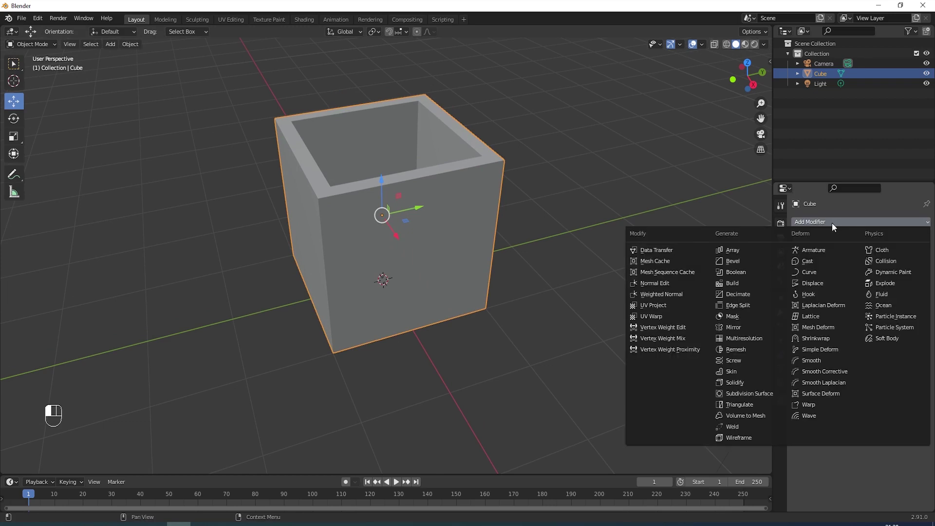
click(738, 261)
scroll(581, 217, up, 3)
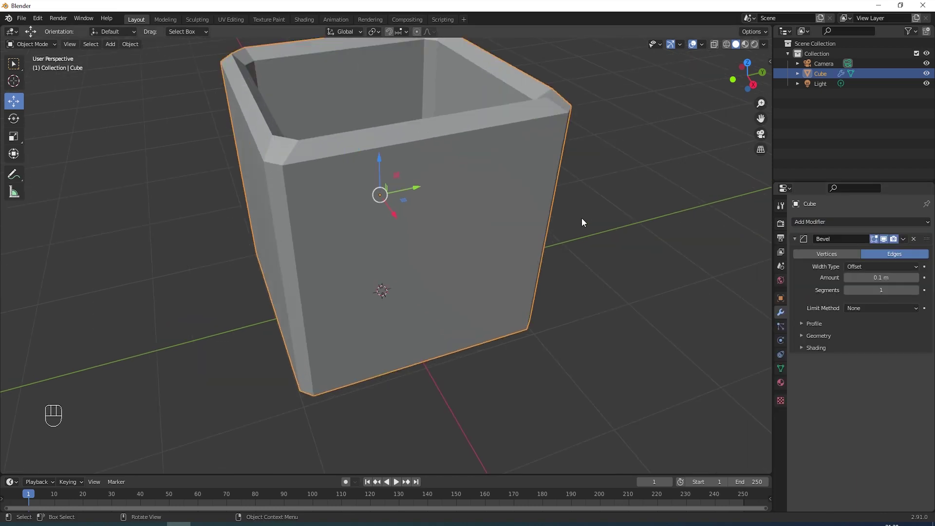
mouse_move(581, 218)
shift+middle_down()
mouse_move(585, 197)
mouse_move(581, 214)
shift+middle_up()
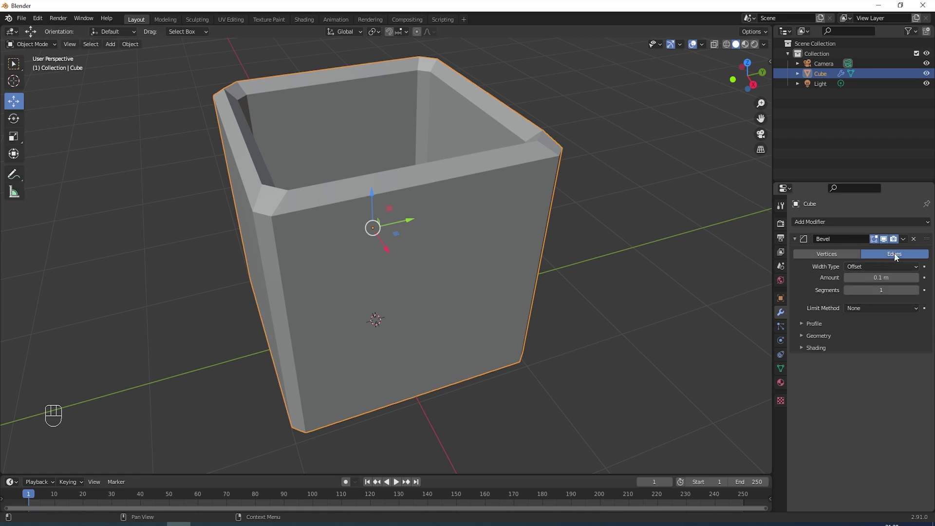
Step: Set the Bevel modifier's amount to 0.013 m and inspect the cube's edges
click(872, 279)
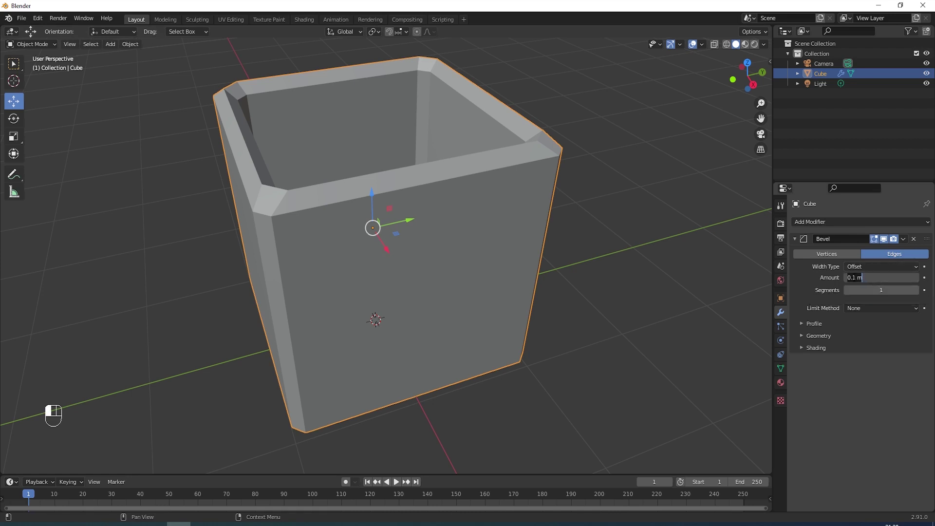
click(852, 278)
text(013)
key(Return)
scroll(626, 159, up, 1)
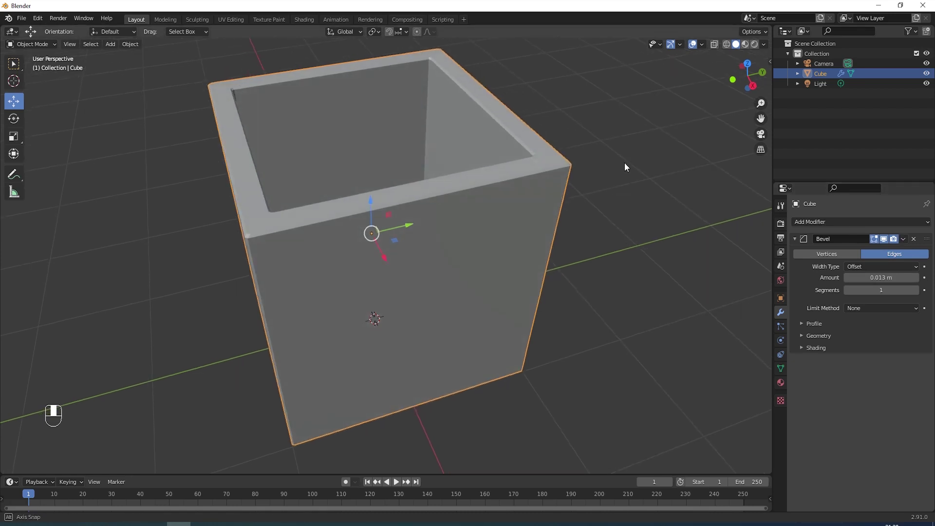
scroll(626, 179, up, 2)
scroll(627, 180, down, 3)
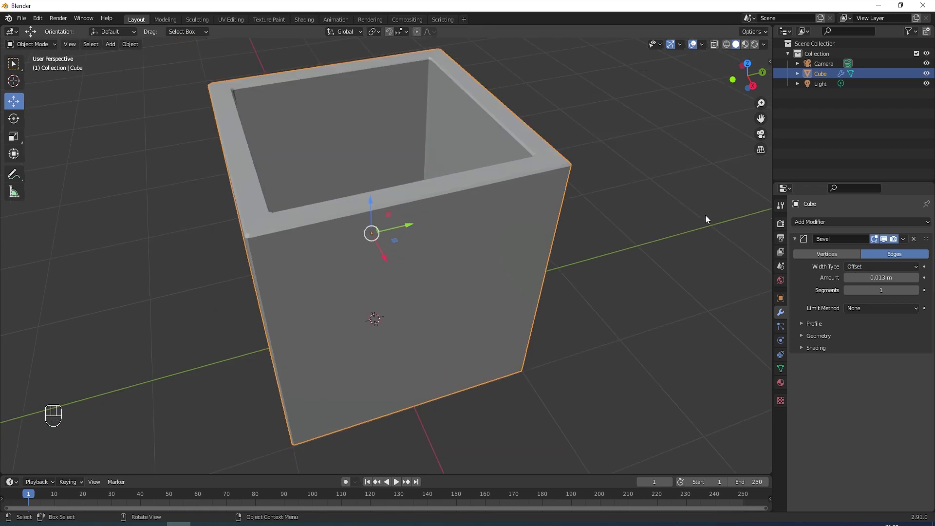
Step: Set the Bevel modifier's segments to 7 and apply the modifier to the cube
click(916, 290)
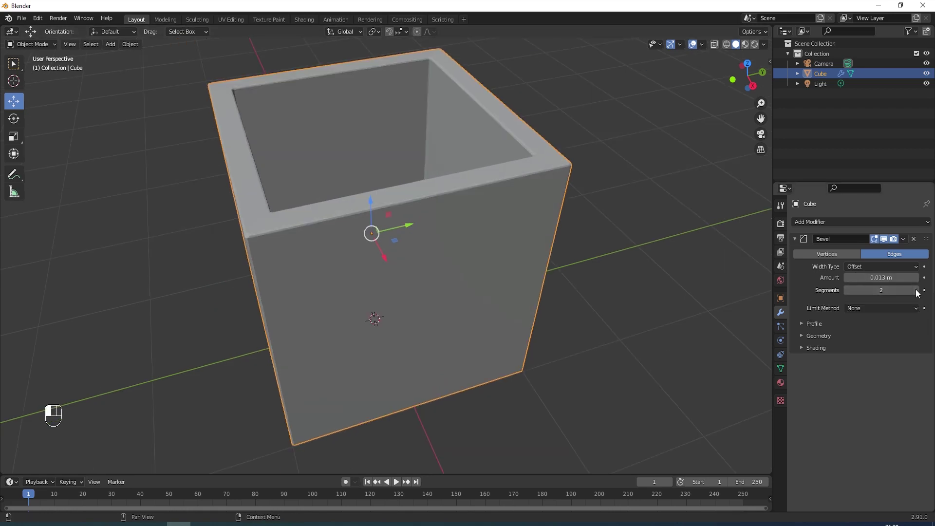
click(916, 290)
click(916, 290)
click(916, 290)
click(915, 290)
click(916, 290)
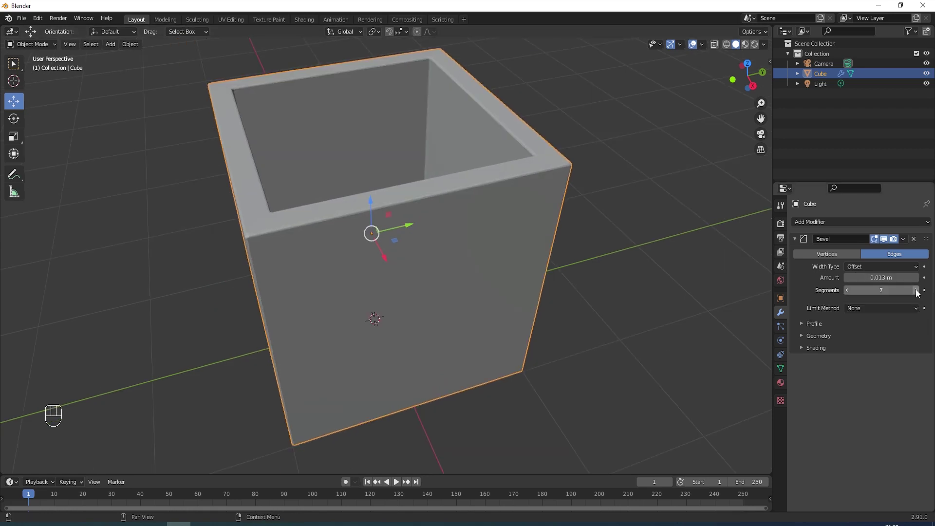
scroll(482, 224, up, 4)
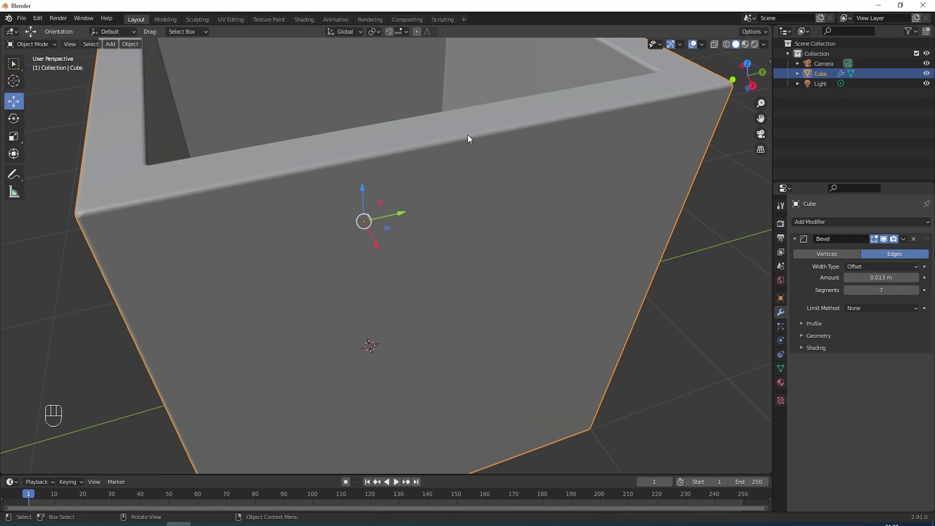
scroll(468, 138, down, 5)
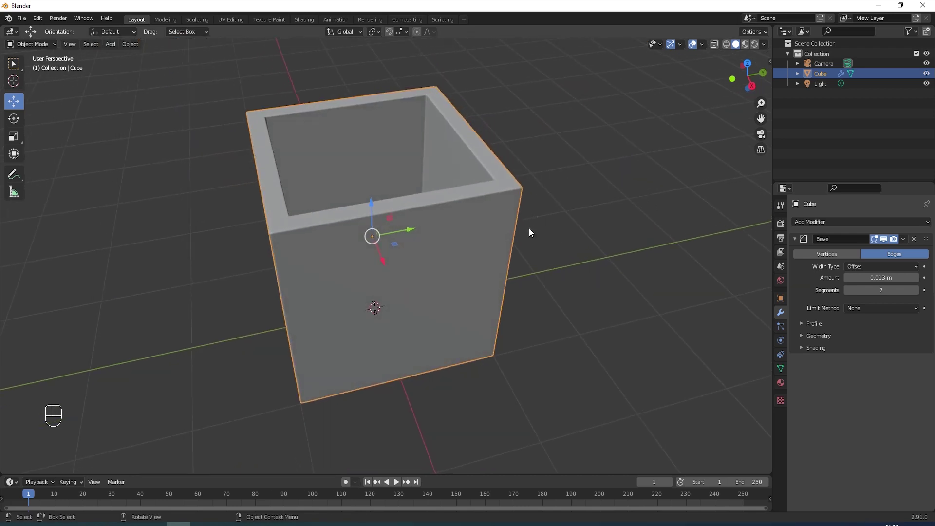
click(902, 239)
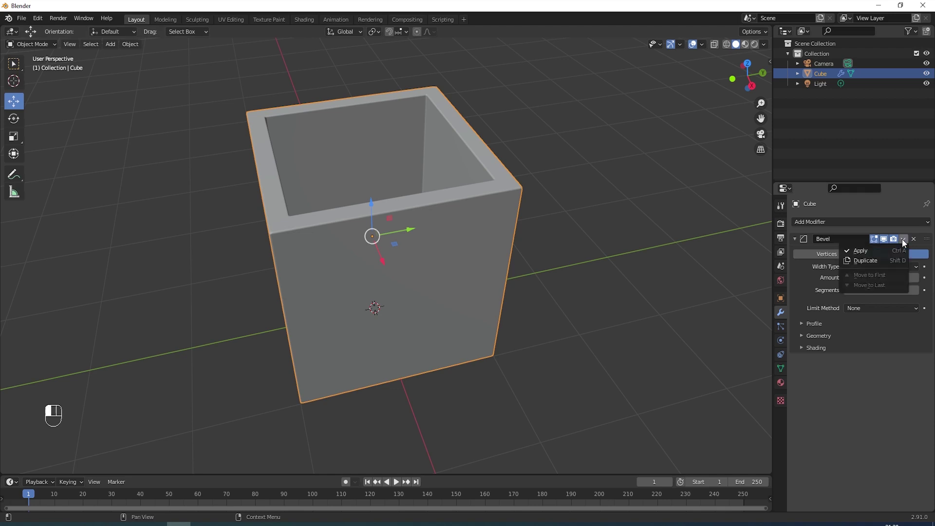
click(862, 250)
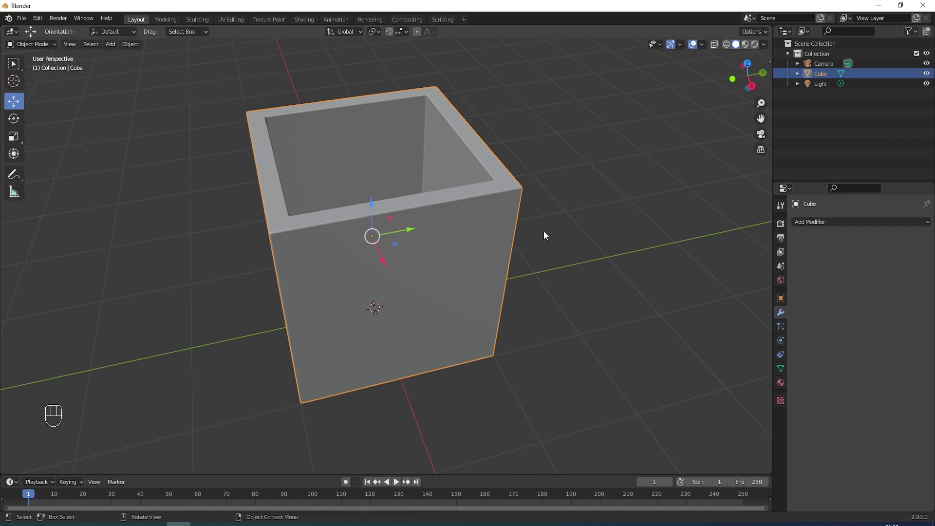
Step: Switch to the Shading workspace and enlarge the node editor so the whole Principled BSDF node fits
click(303, 19)
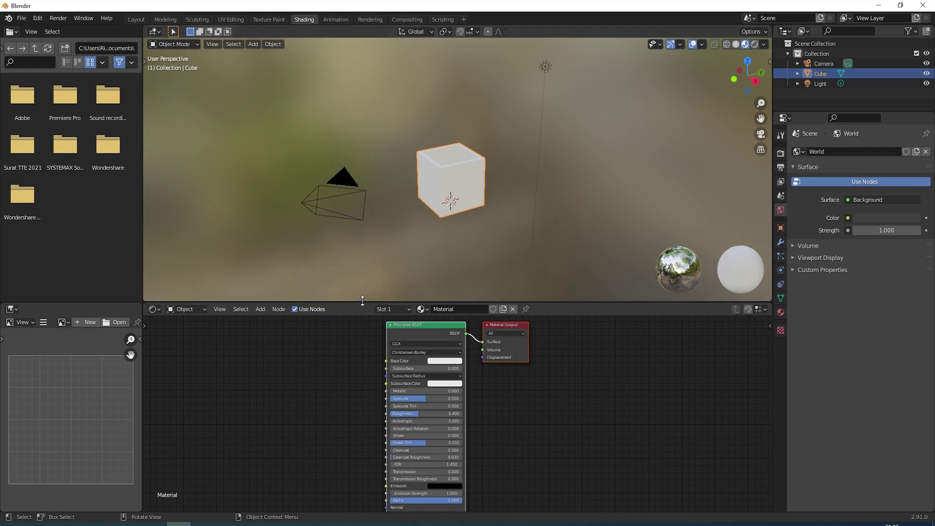
drag(364, 302, 365, 222)
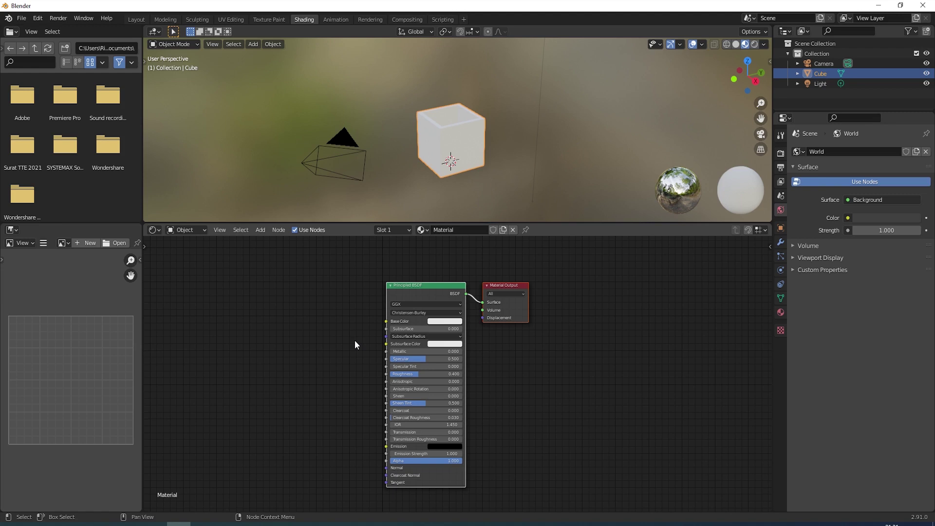
Step: Move the Principled BSDF and Material Output nodes over to free space for new nodes before them
scroll(355, 345, up, 2)
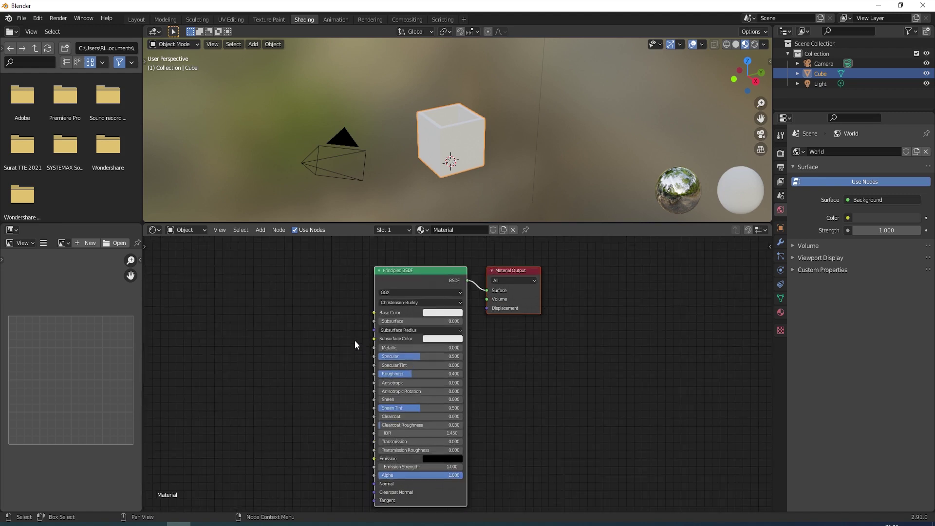
drag(415, 271, 521, 276)
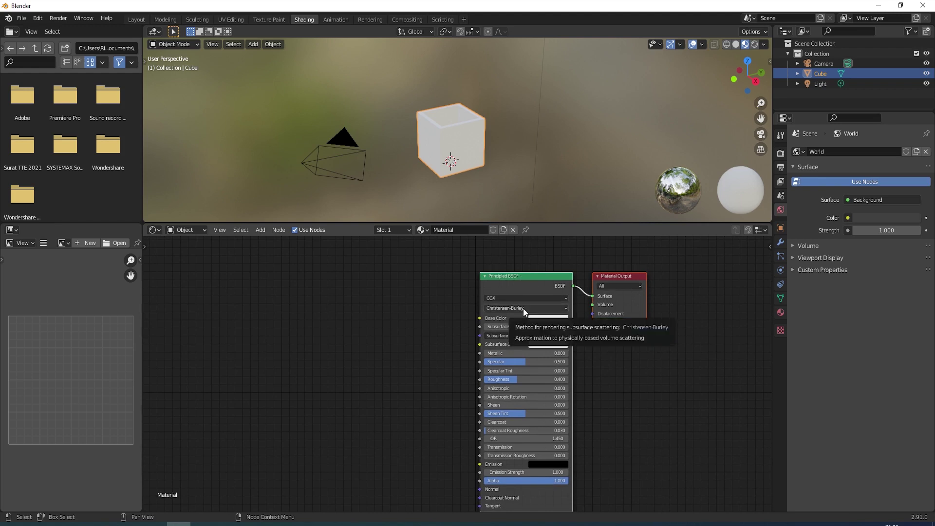
Step: Examine the cube's material surface settings in the Layout workspace and return to the Shading workspace
click(132, 19)
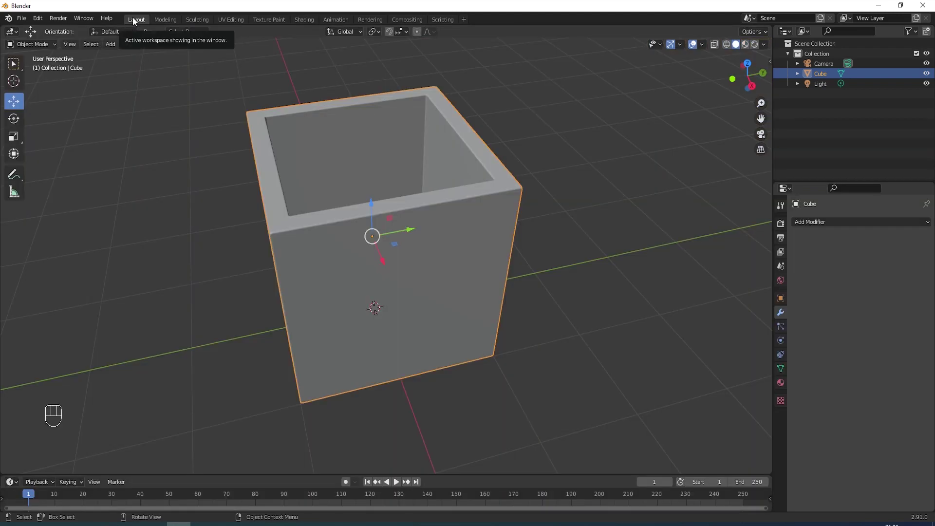
click(780, 382)
scroll(821, 354, down, 2)
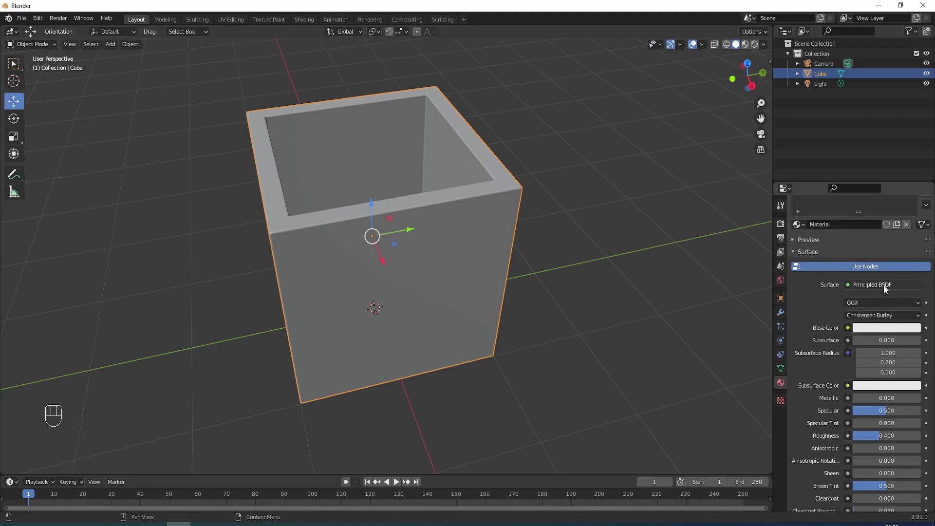
click(304, 19)
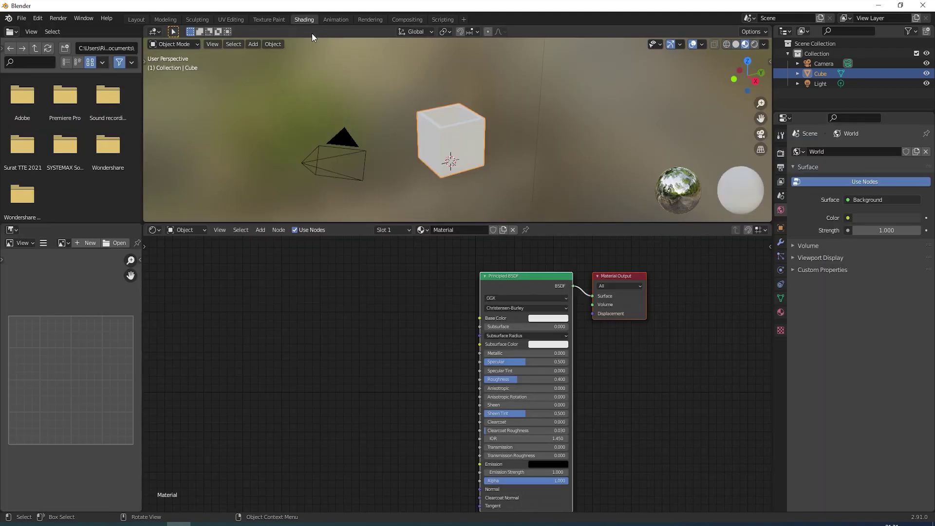
Step: Add a ColorRamp node to the cube's material and place it just before the Principled BSDF node
scroll(499, 310, up, 2)
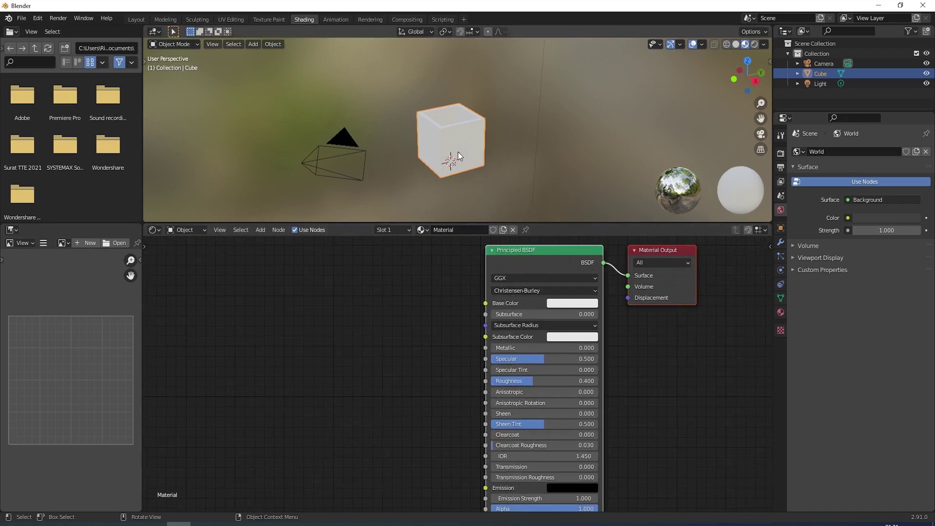
scroll(456, 155, up, 5)
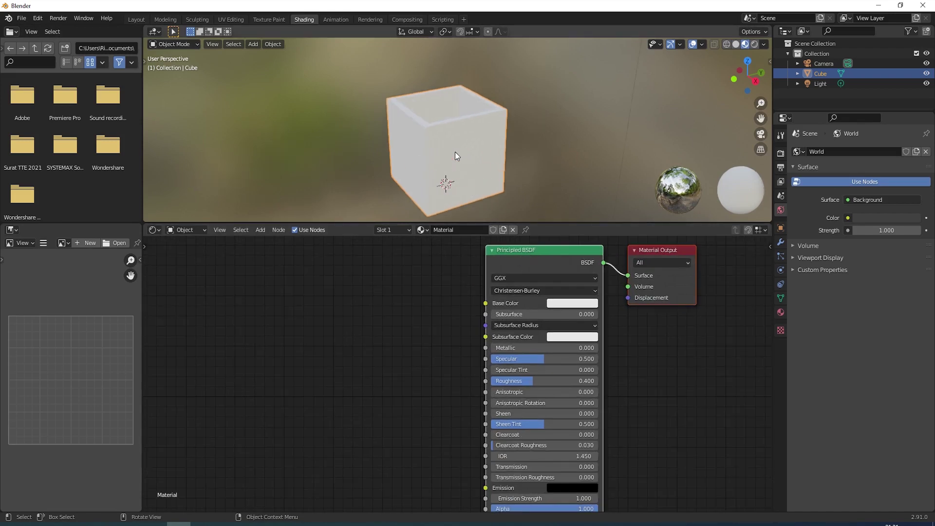
scroll(454, 151, down, 3)
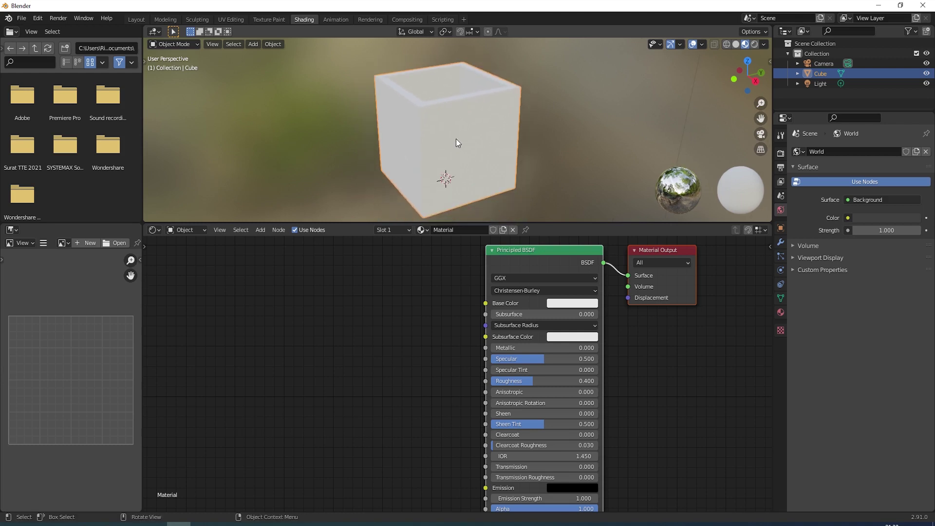
click(513, 250)
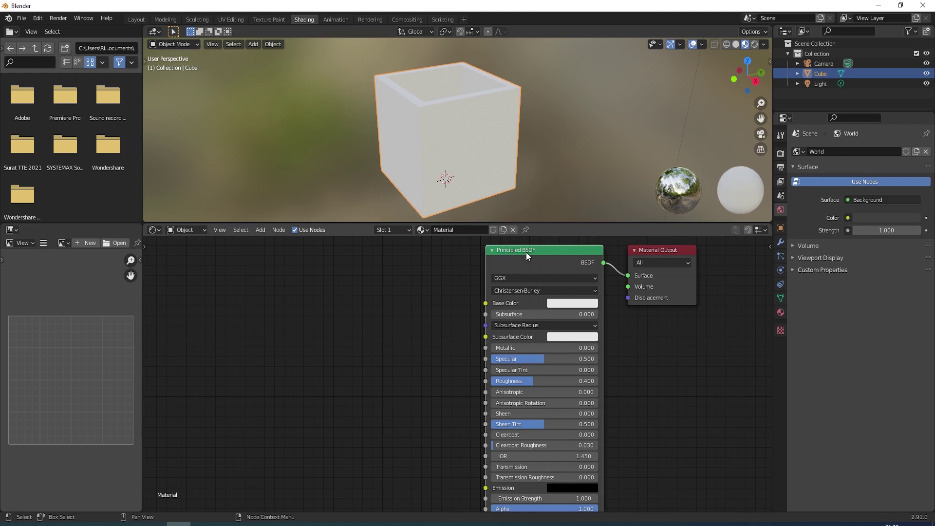
click(651, 250)
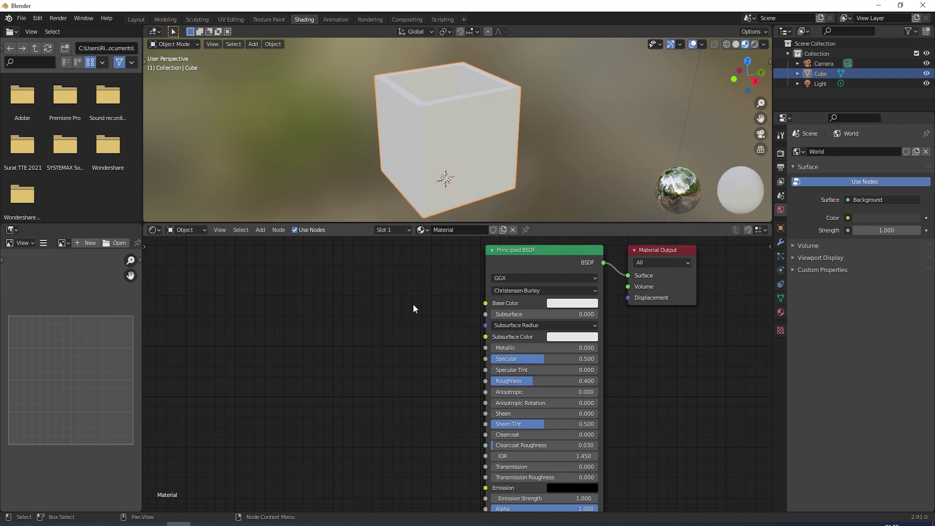
key(shift+a)
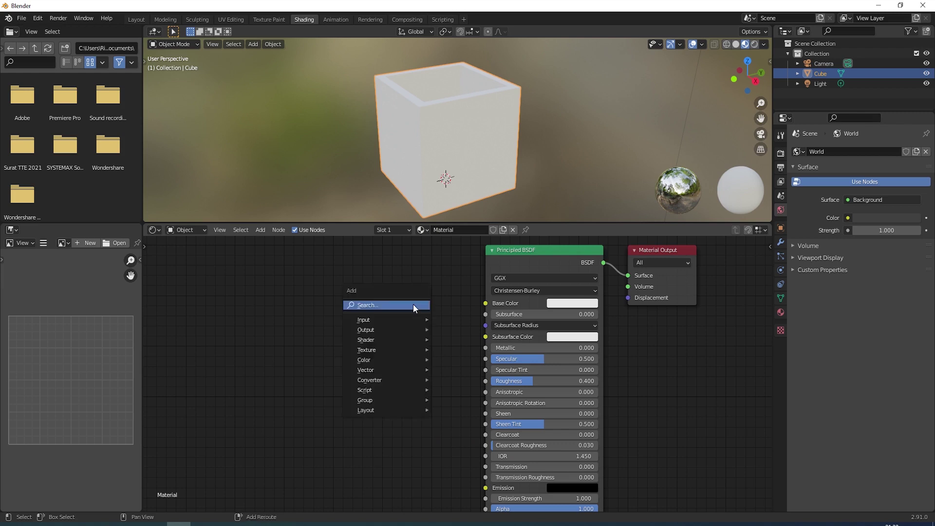
click(395, 305)
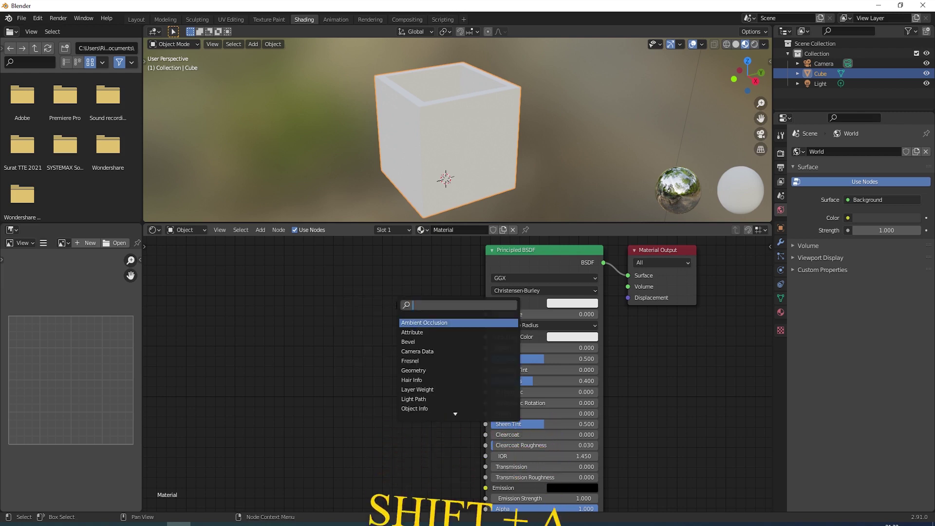
text(ramp)
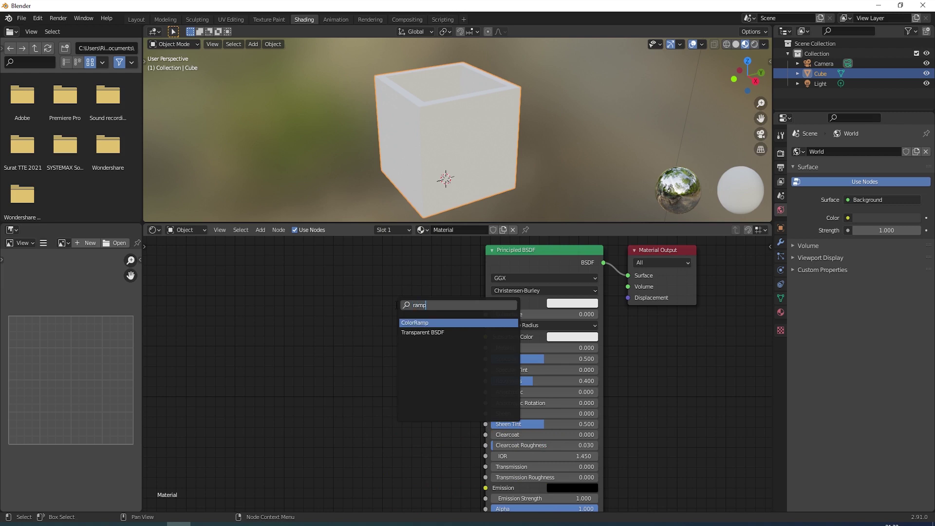
click(413, 323)
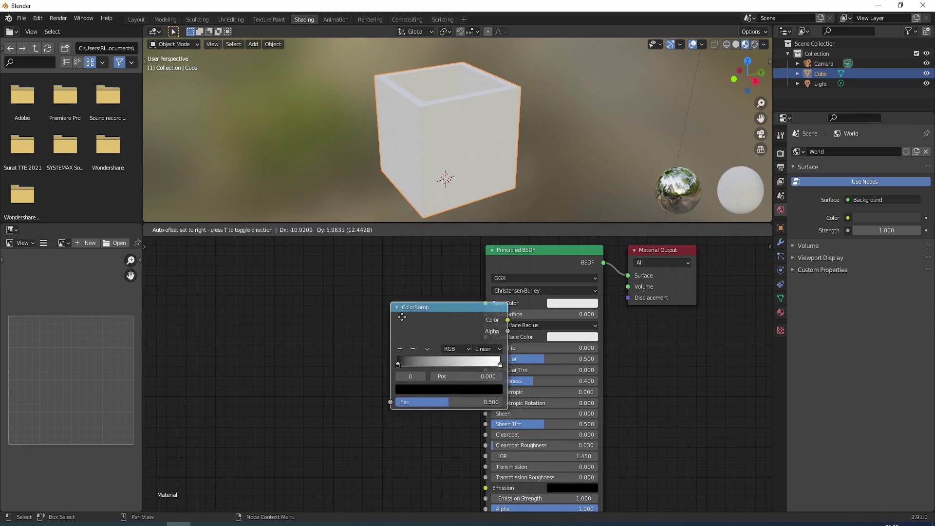
click(358, 264)
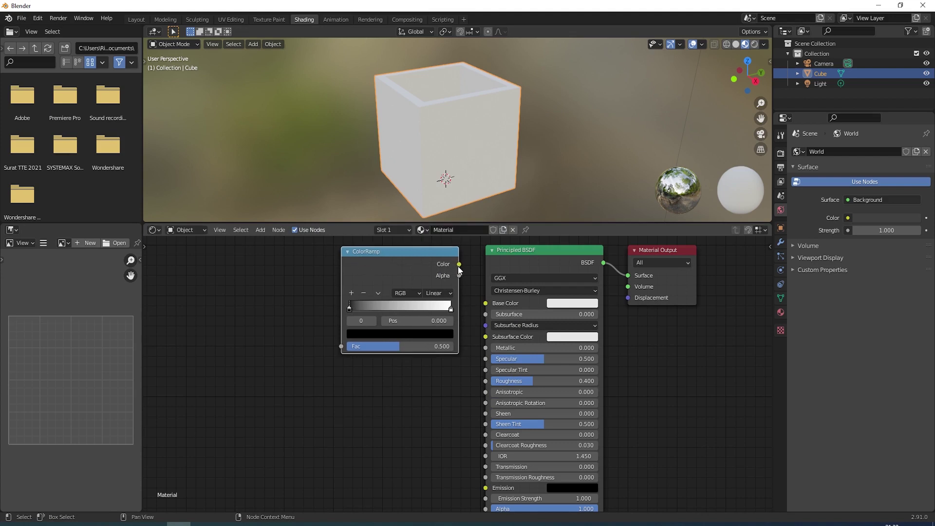
Step: Connect the ColorRamp's Color output to the Base Color of the Principled BSDF and space the nodes slightly apart
drag(459, 265, 465, 271)
drag(482, 305, 485, 303)
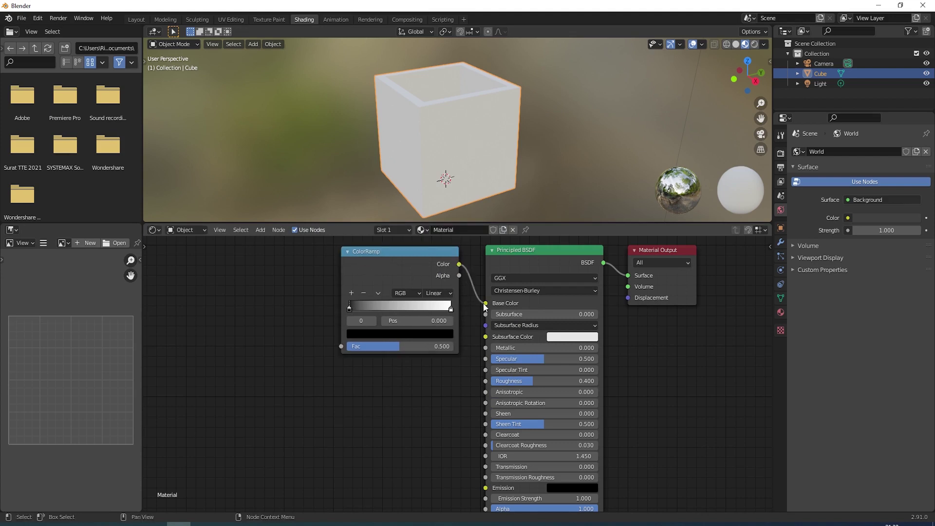
drag(428, 253, 423, 253)
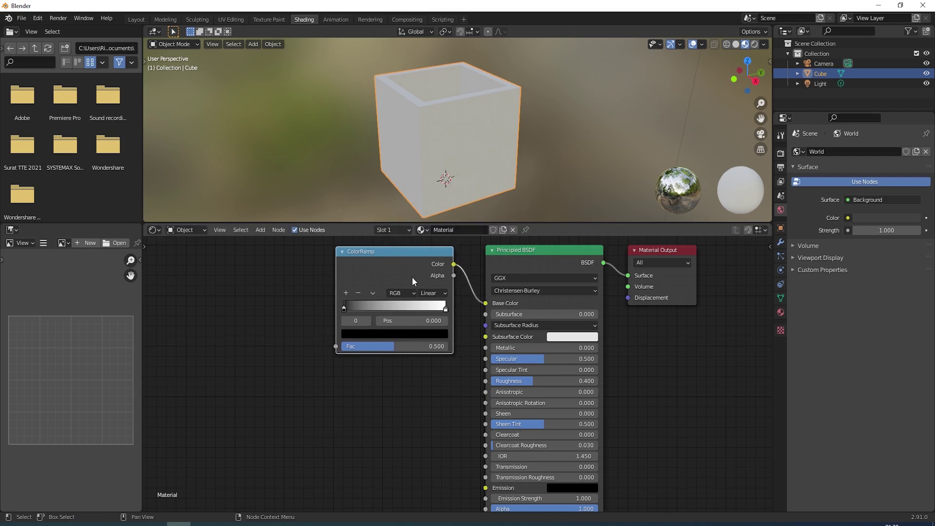
Step: Set the ColorRamp's first colour stop to hex D9985F
scroll(412, 276, up, 2)
middle_drag(412, 276, 438, 326)
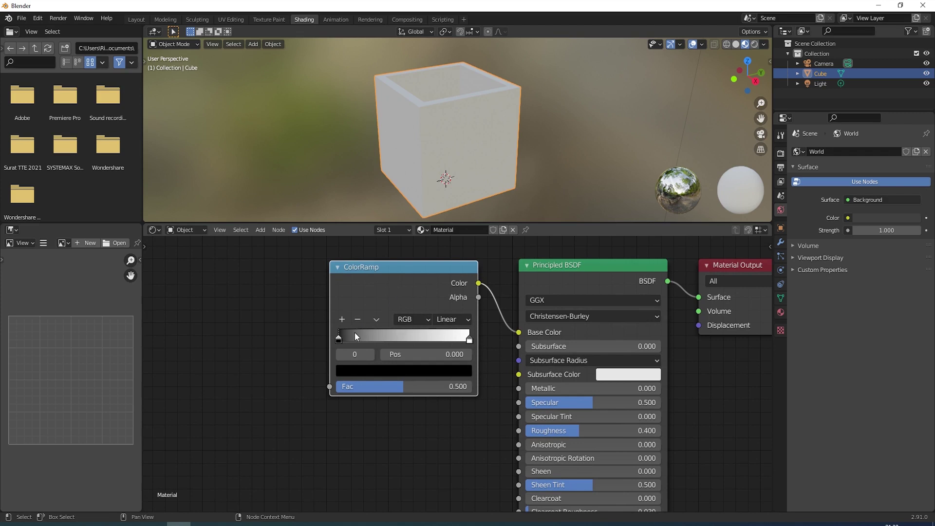
click(470, 340)
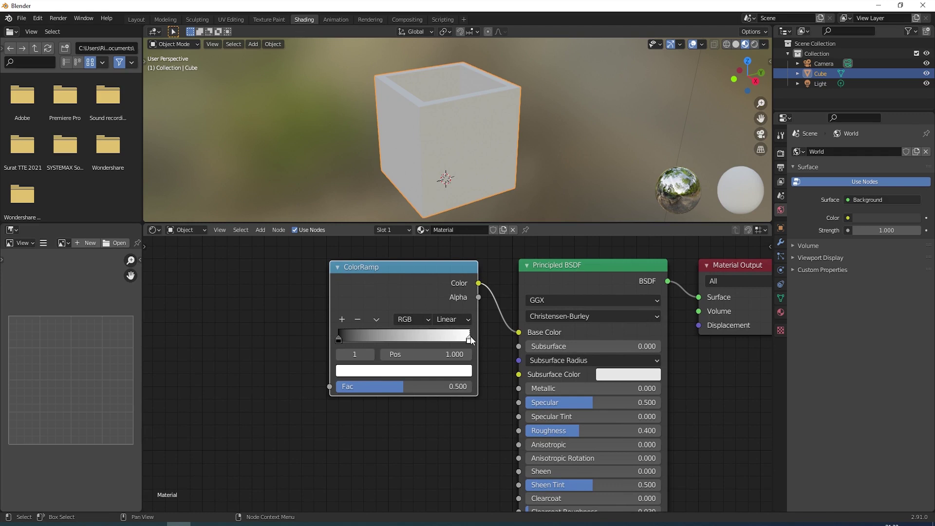
click(338, 341)
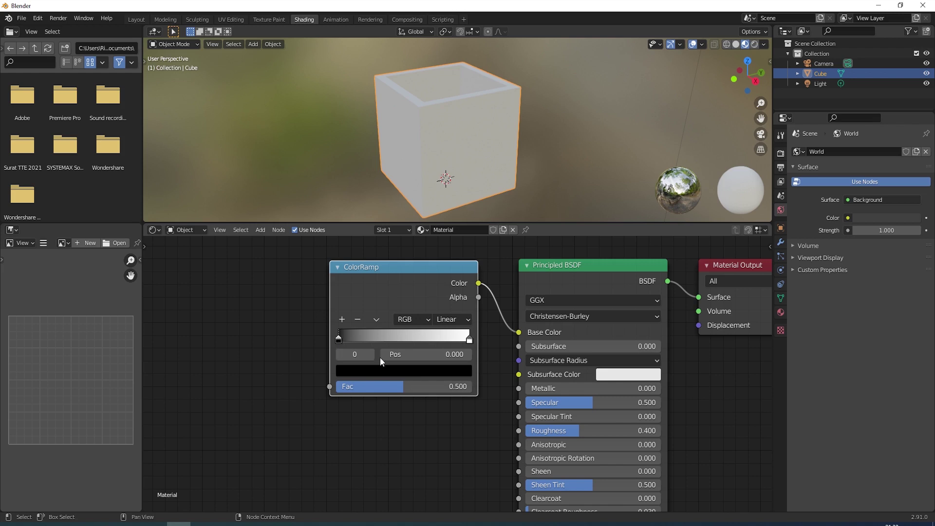
click(398, 370)
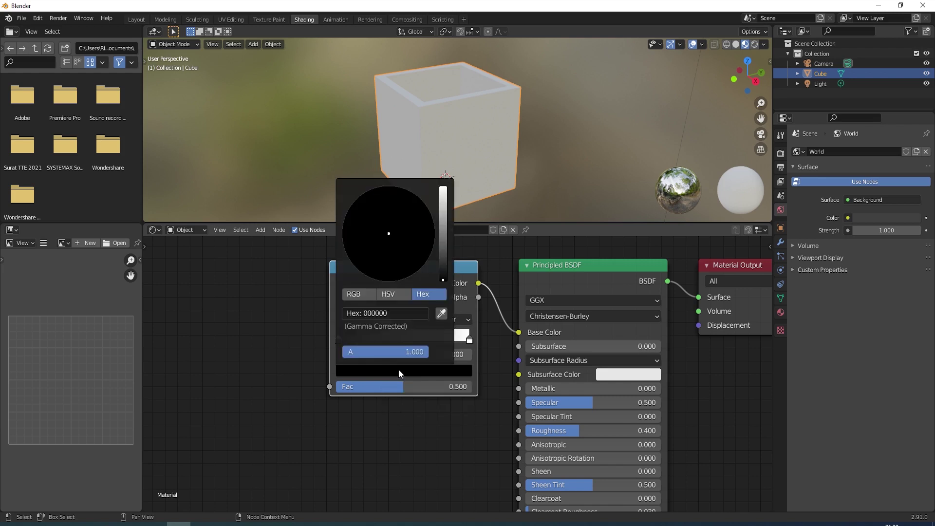
click(384, 312)
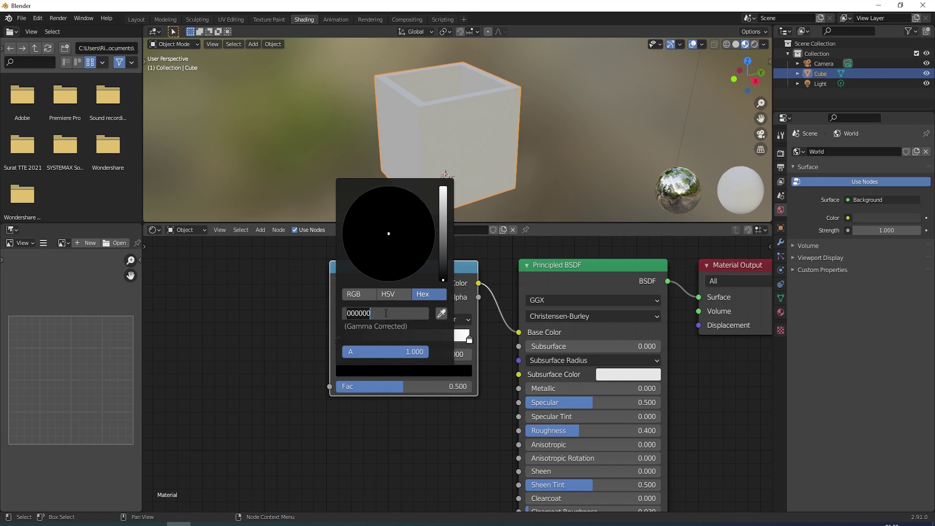
text(d99)
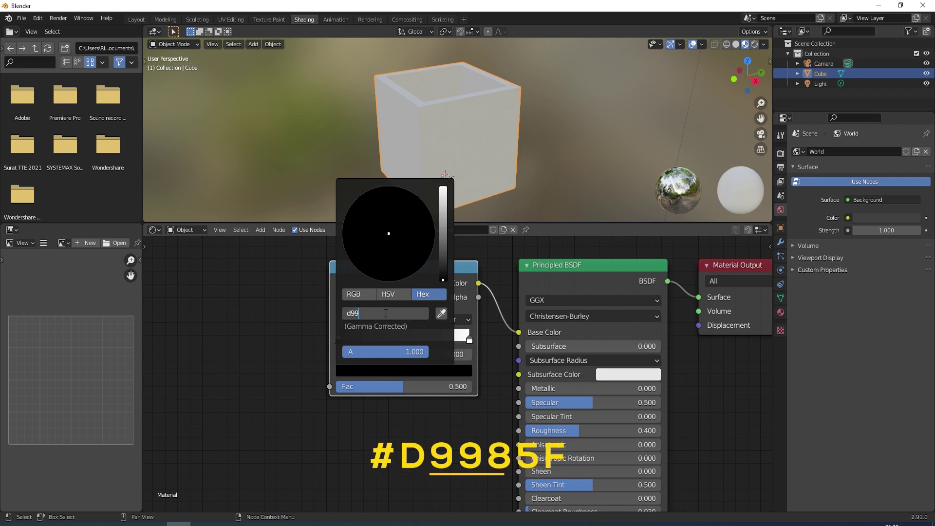
text(85f)
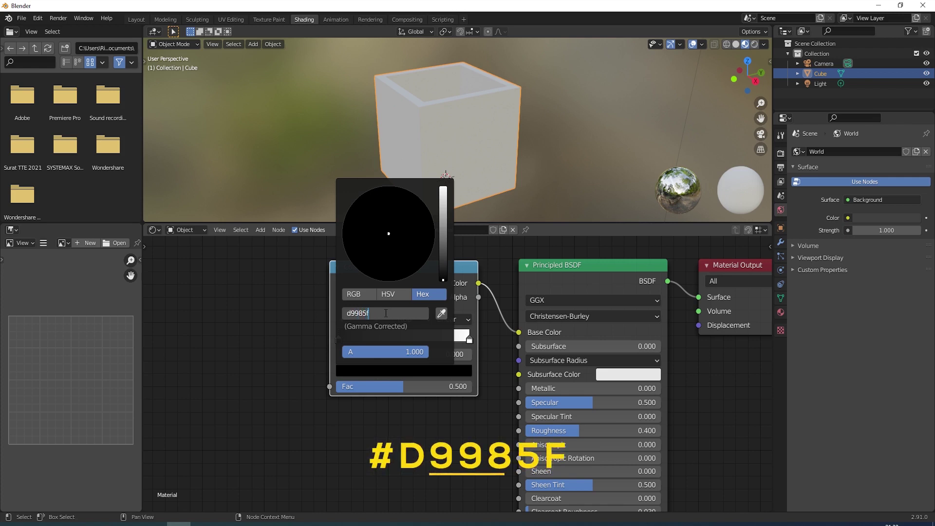
key(Return)
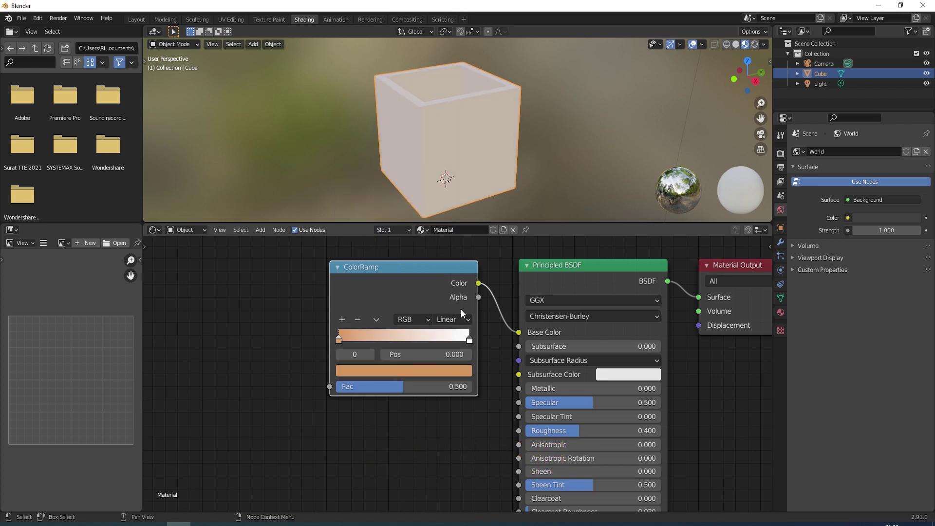
Step: Set the ColorRamp's second colour stop to hex BC5626
click(469, 339)
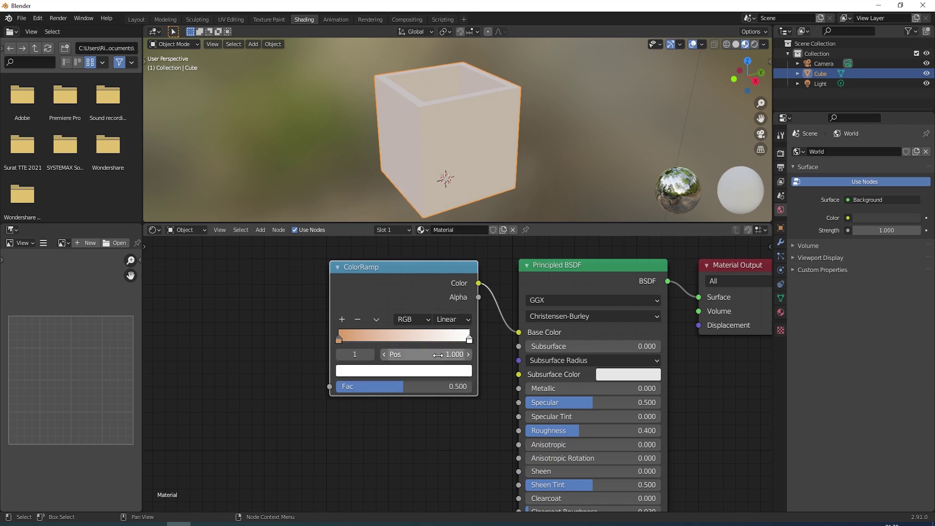
click(409, 373)
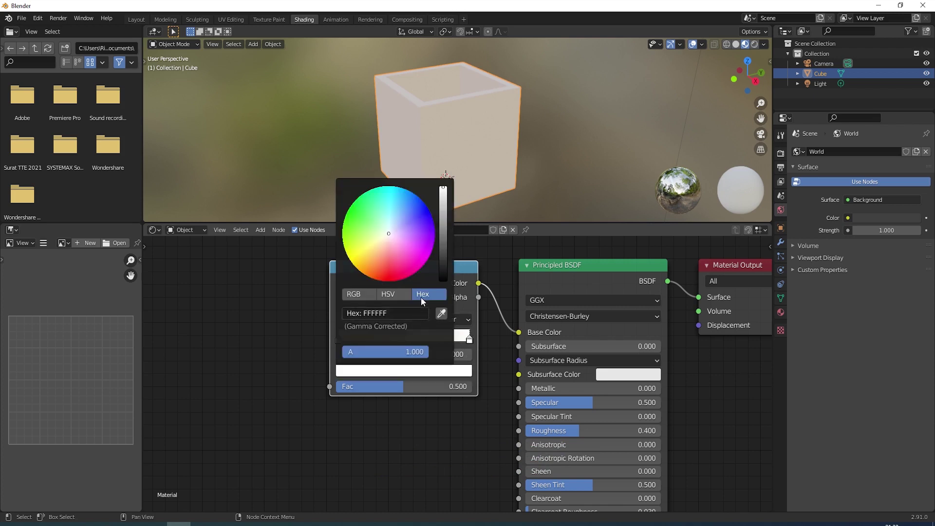
click(393, 314)
text(bc56)
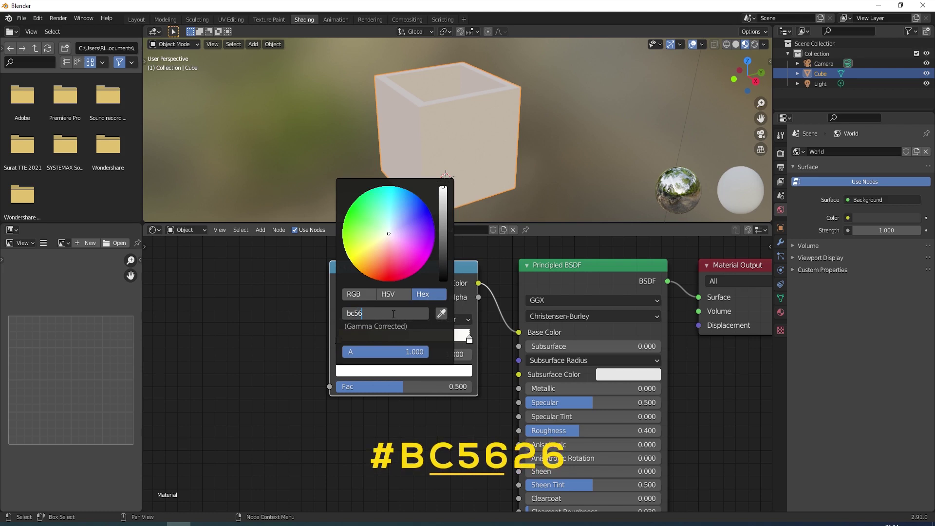
text(26)
key(Return)
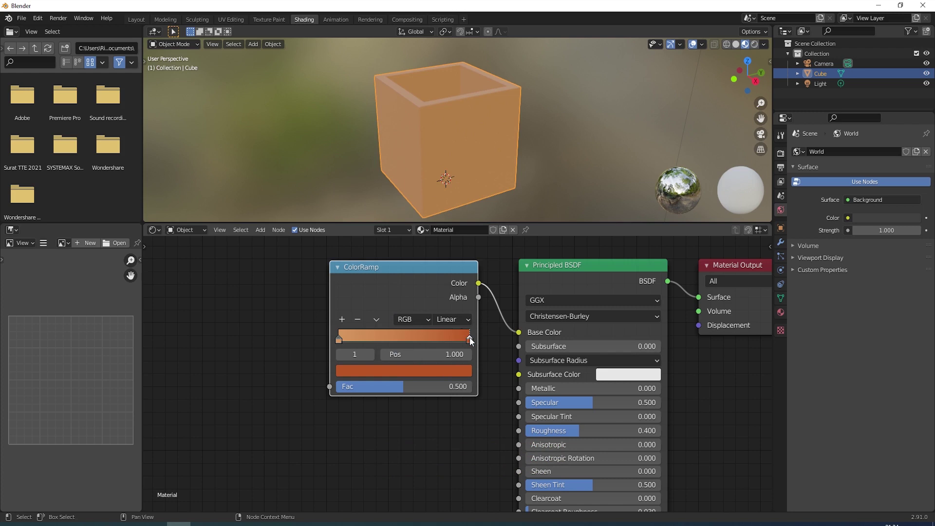
Step: Set the position of the ColorRamp's second colour stop to 0.660
drag(471, 340, 430, 341)
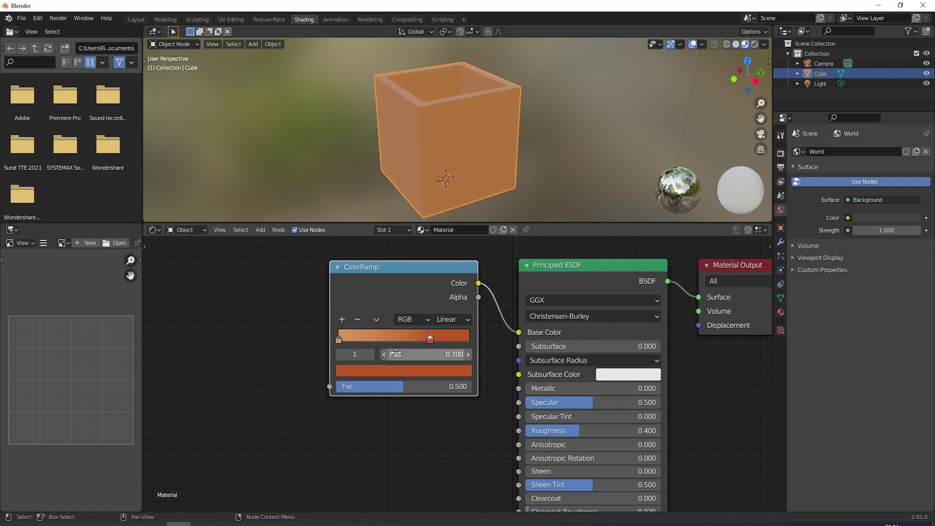
click(460, 355)
click(409, 354)
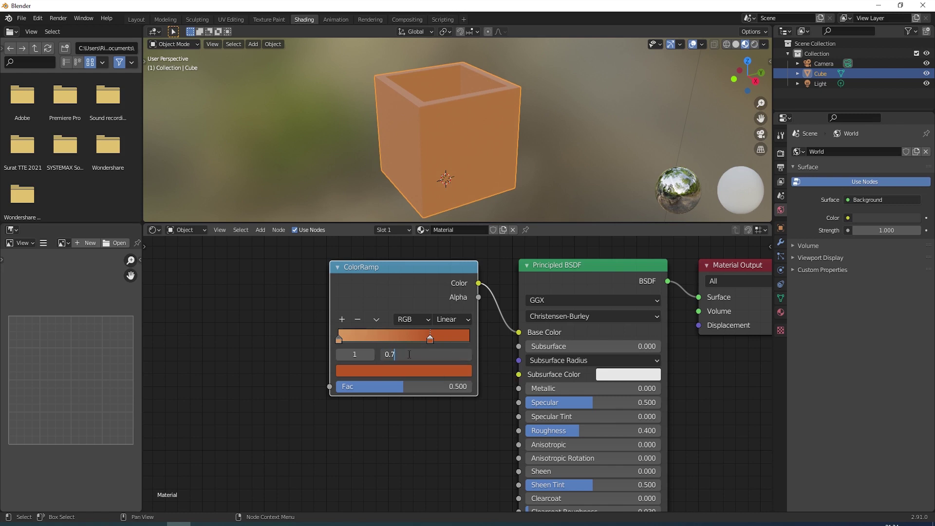
key(BackSpace)
text(660)
key(Return)
Step: Add a Noise Texture node before the ColorRamp and connect its Fac output to the ColorRamp's Fac input
scroll(407, 335, down, 2)
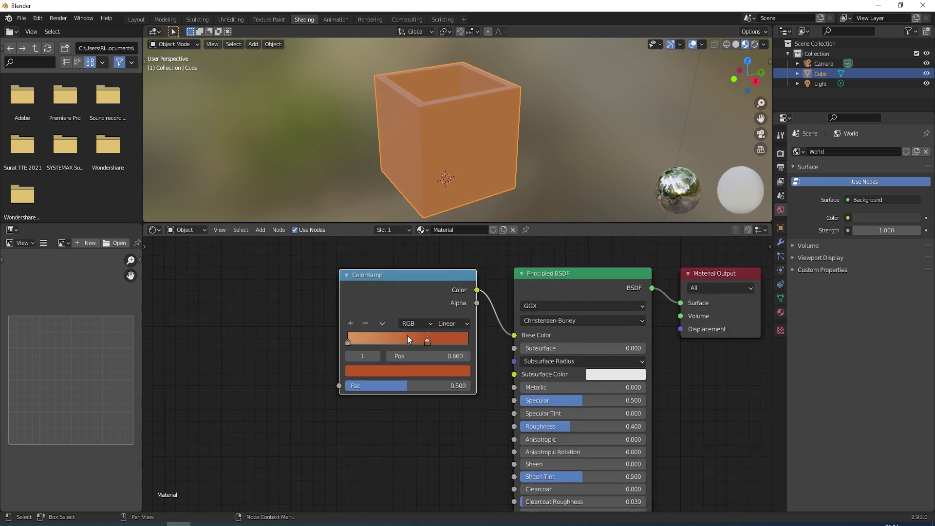
middle_drag(397, 308, 439, 311)
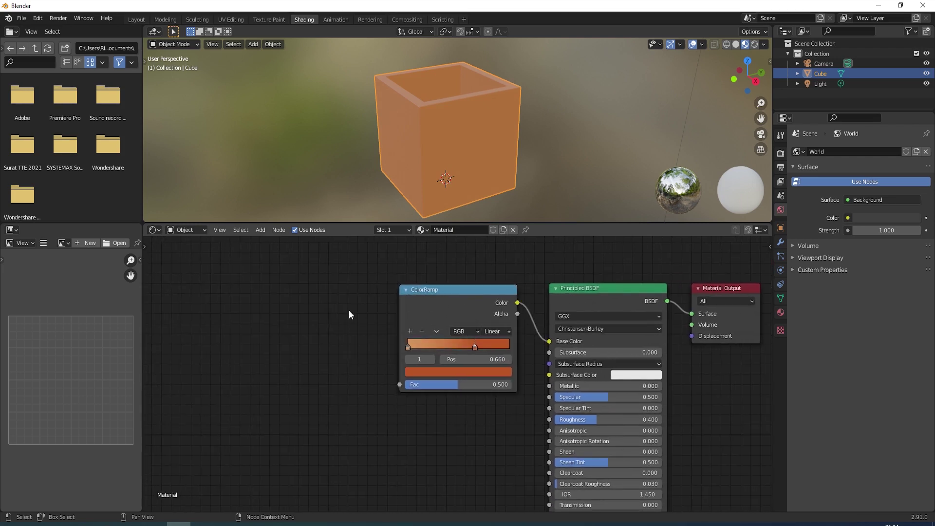
key(shift+a)
click(321, 311)
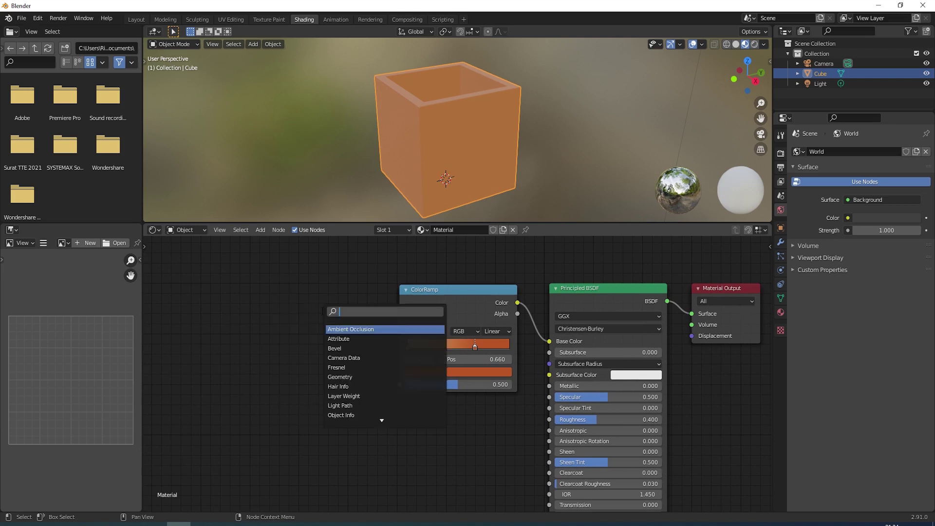
text(noise)
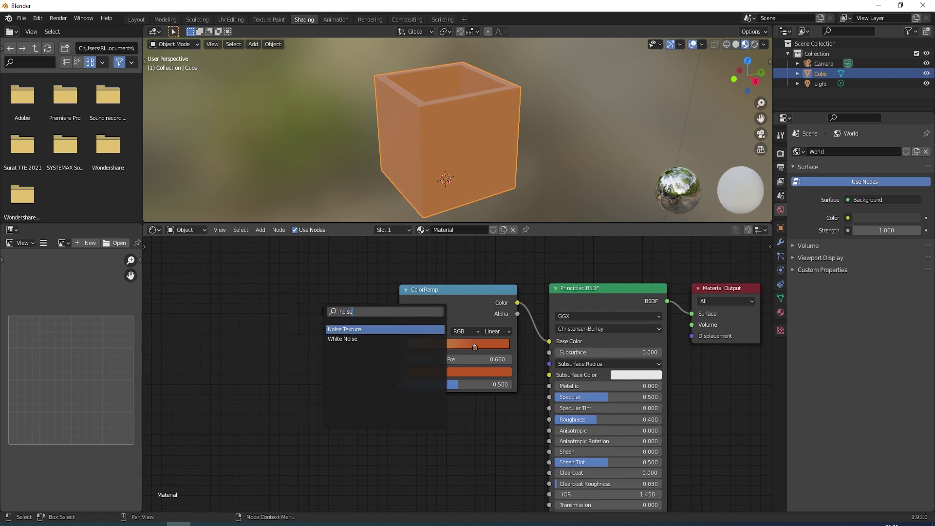
click(343, 329)
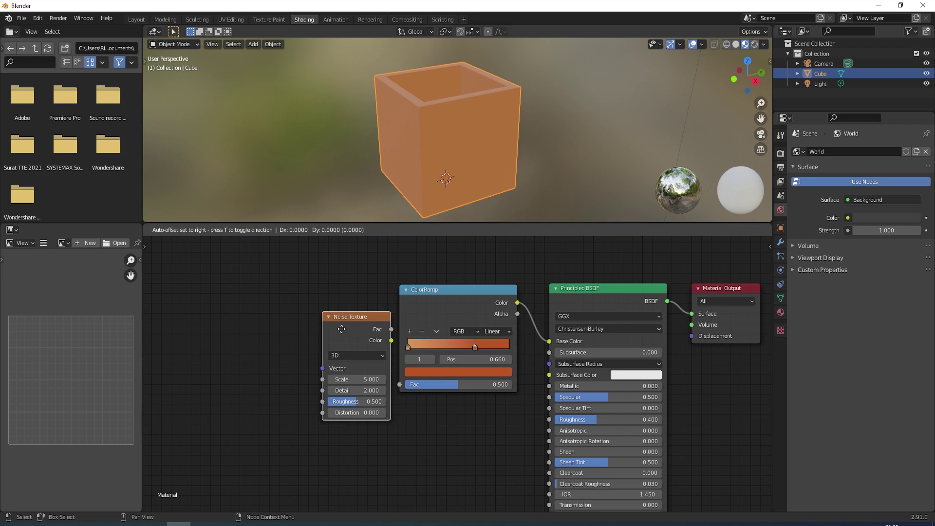
click(303, 298)
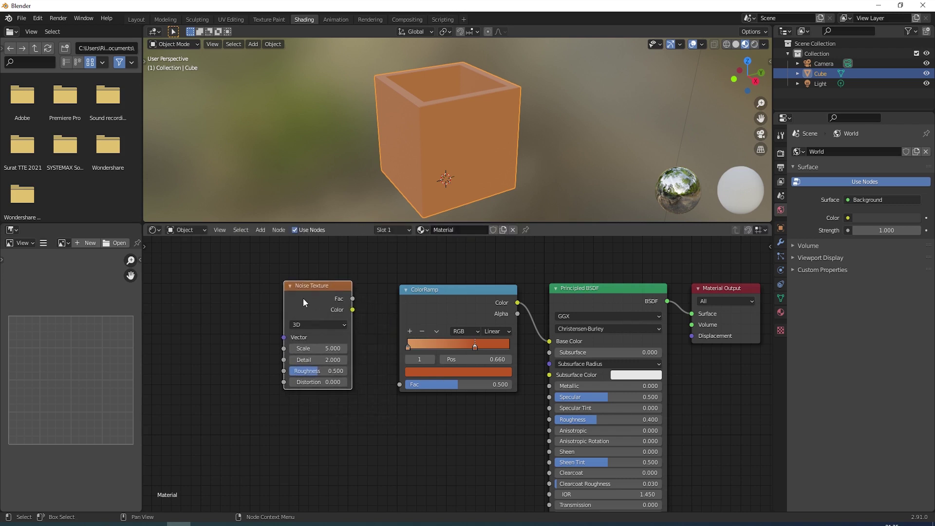
drag(352, 299, 399, 384)
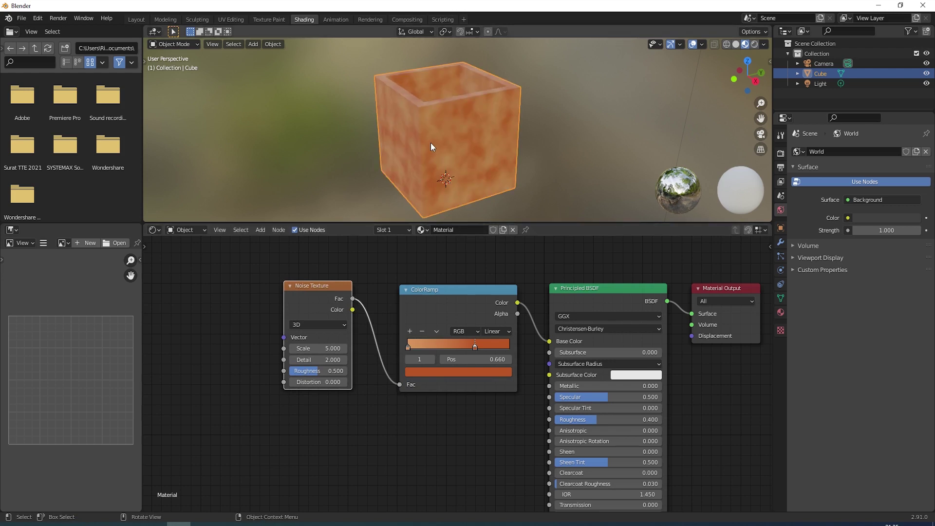
Step: Set the Noise Texture's Scale to 1.660 and its Detail to 16
click(327, 349)
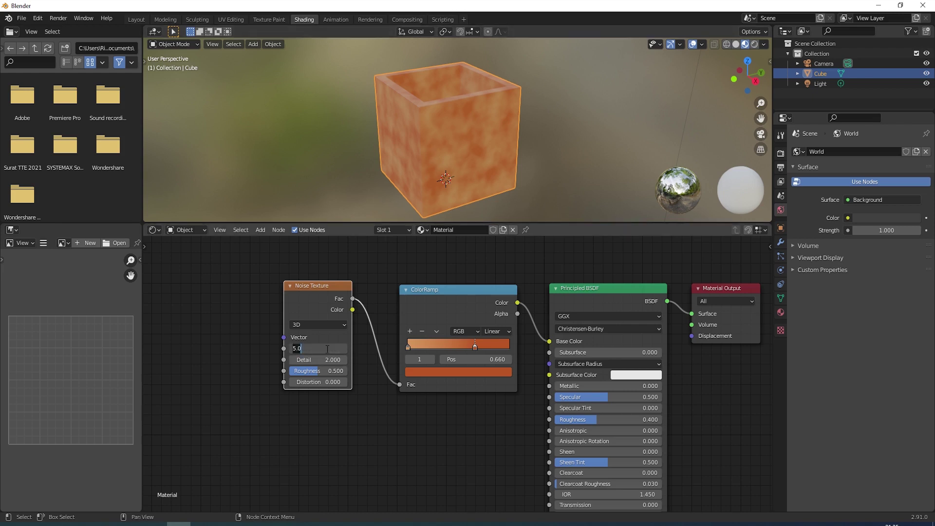
text(1.660)
key(Return)
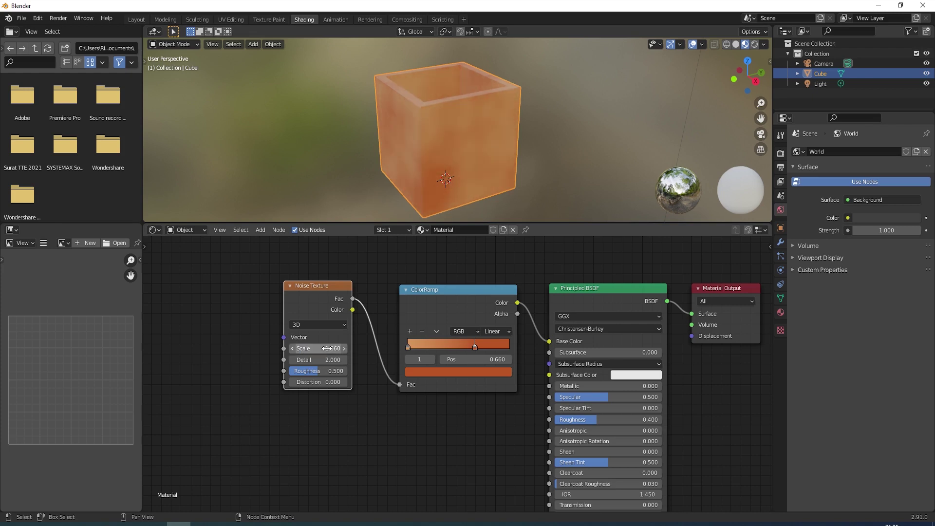
click(314, 359)
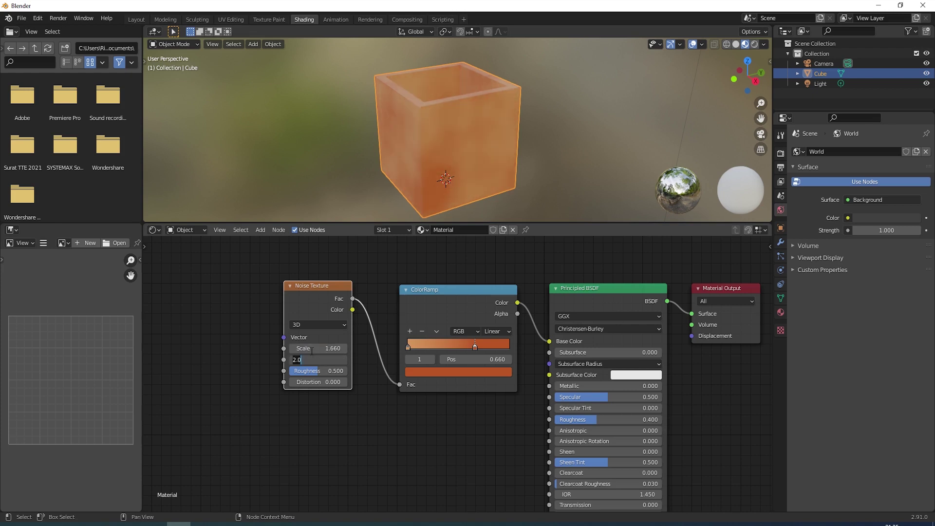
text(16)
key(Return)
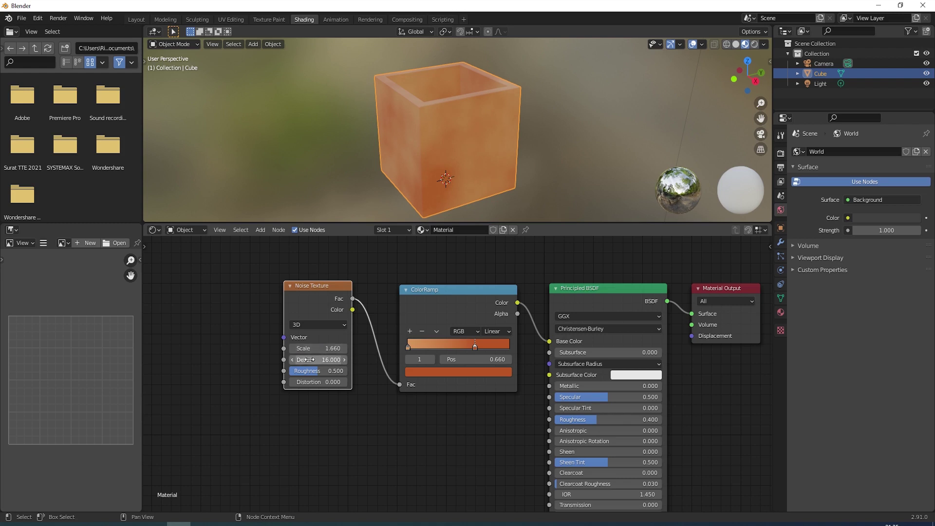
Step: Set the Noise Texture's Roughness to 0.747 and its Distortion to 0.690
click(335, 372)
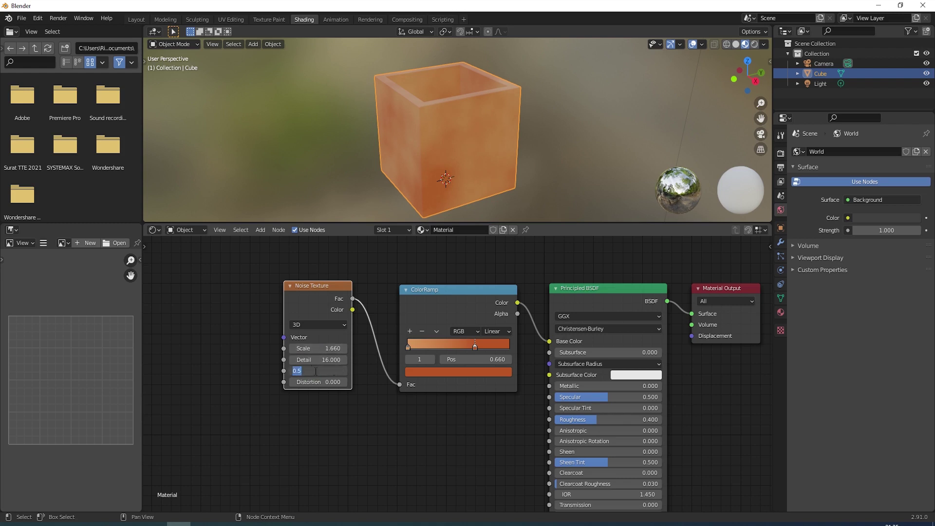
text(0.747)
key(Return)
click(330, 382)
text(0.690)
key(Return)
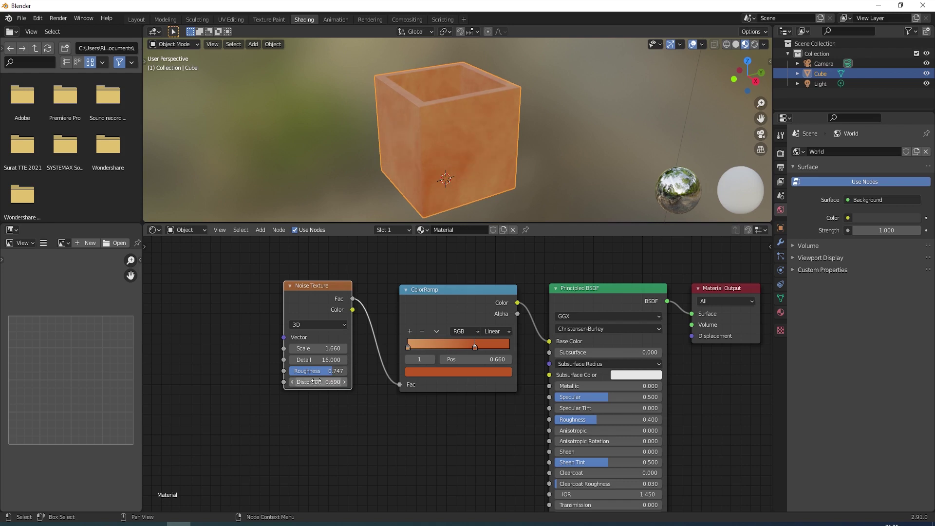
Step: Add linked Texture Coordinate and Mapping nodes to the Noise Texture's Vector input with Node Wrangler's texture setup
scroll(313, 382, down, 1)
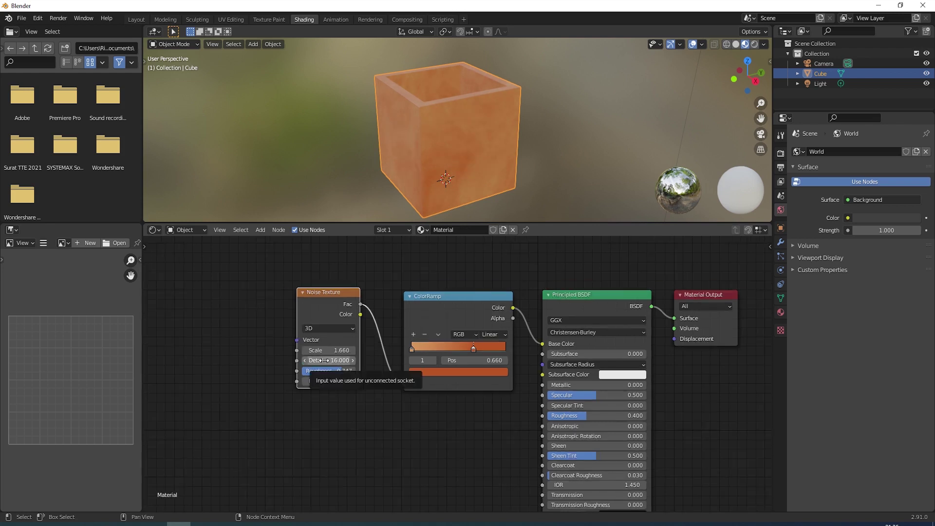
middle_drag(219, 330, 267, 334)
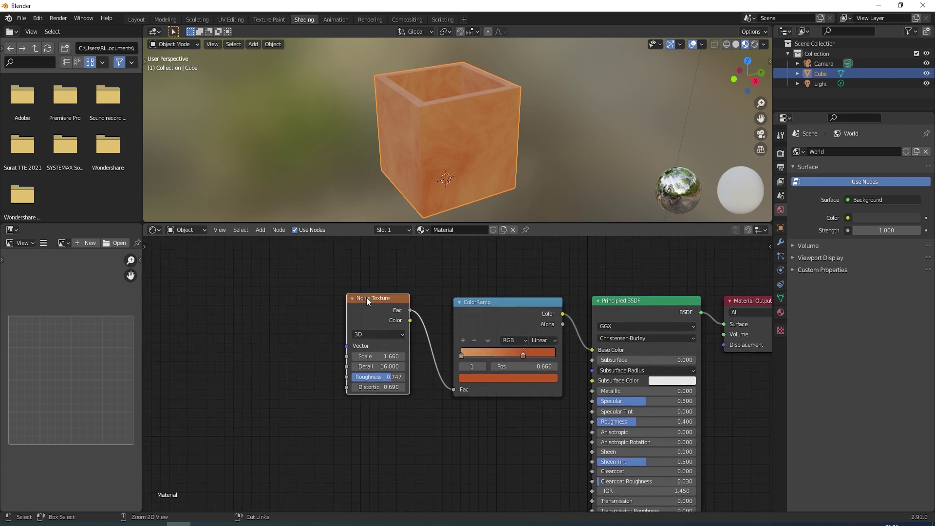
key(ctrl+t)
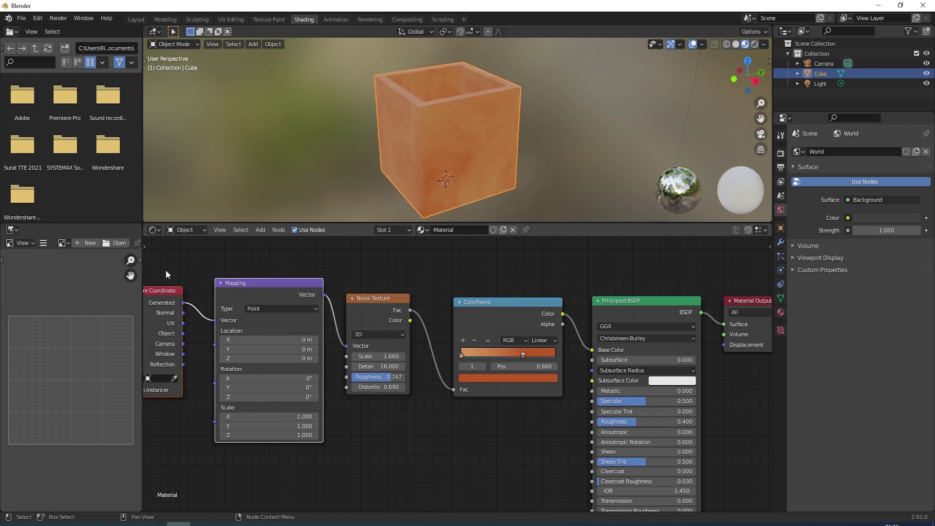
middle_drag(187, 306, 246, 314)
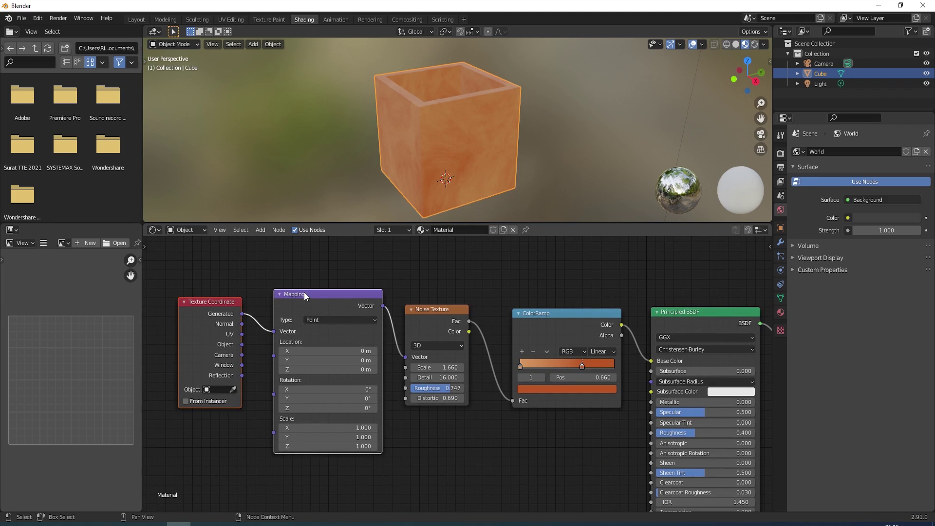
Step: Look up the Node Wrangler add-on in the preferences by searching for "wrang", and close the preferences
click(37, 18)
click(46, 161)
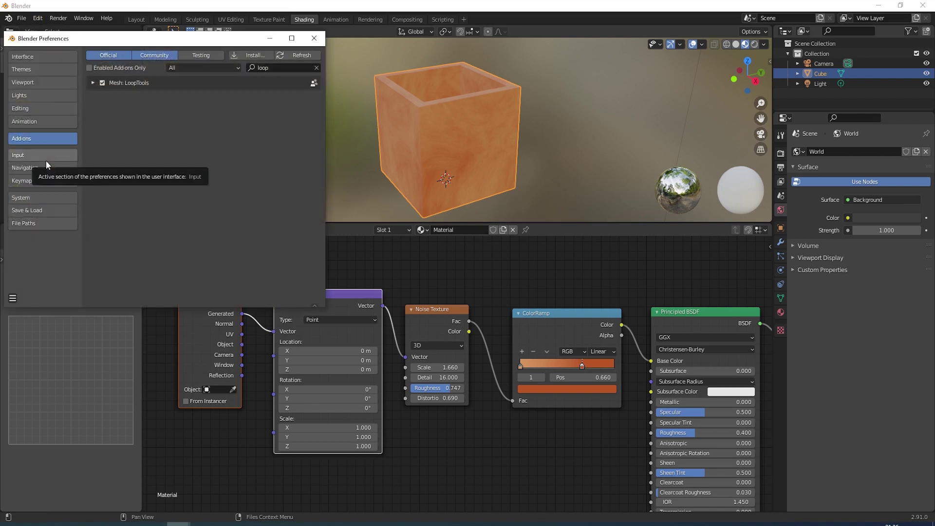
click(316, 68)
click(280, 68)
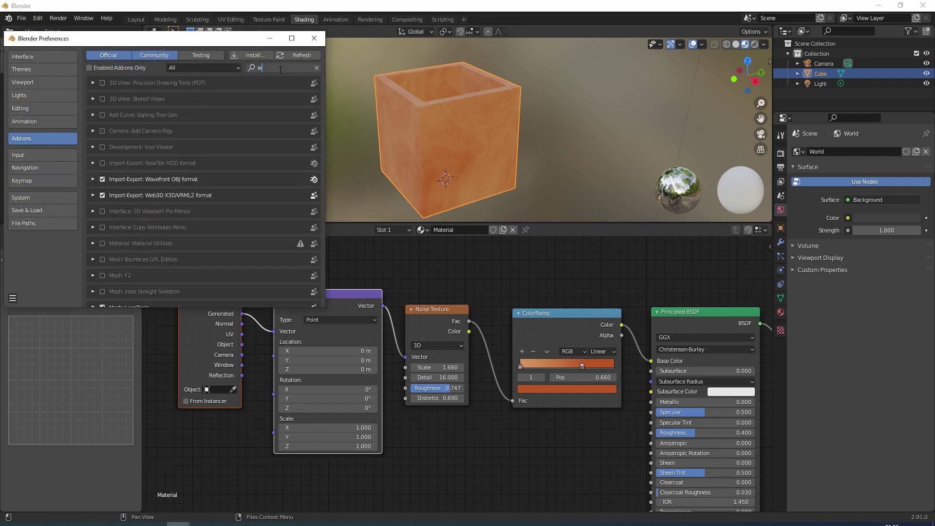
text(wrang)
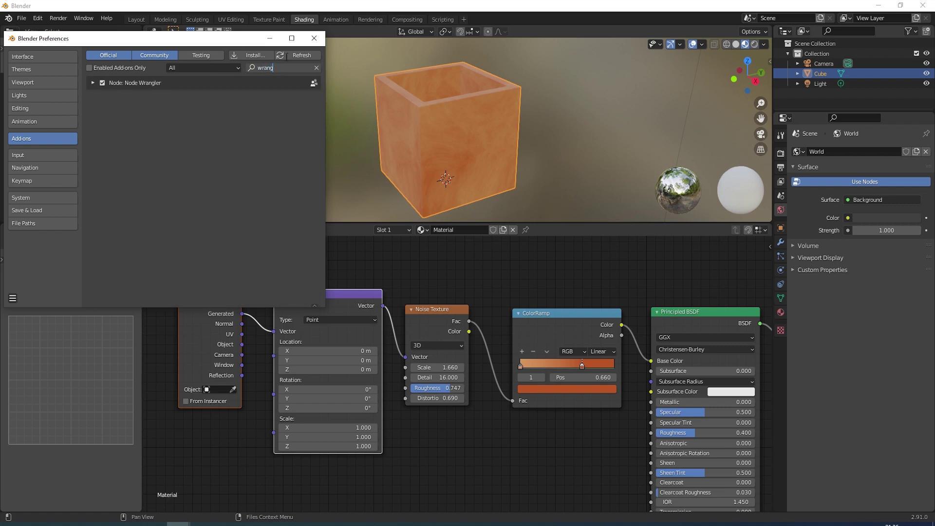
click(314, 38)
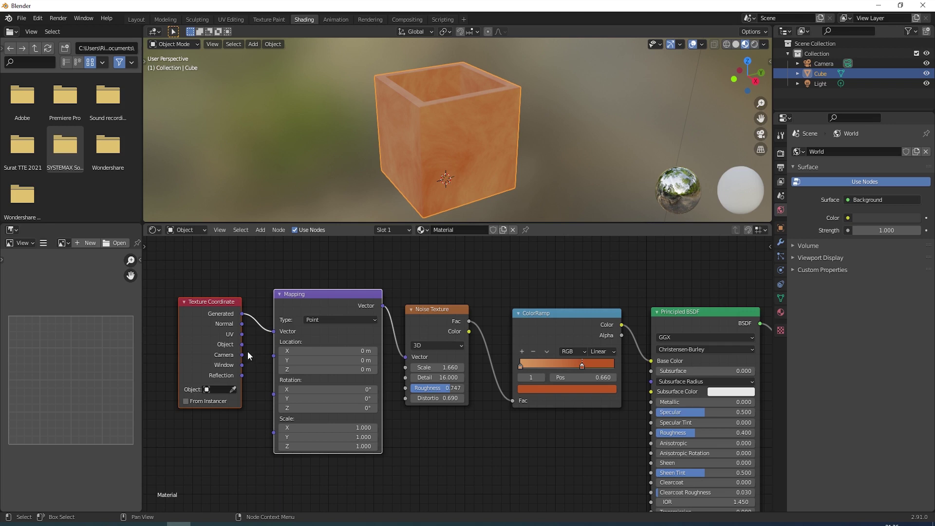
Step: Connect the Texture Coordinate's Object output to the Mapping node's Vector input and set the Mapping X scale to 6.410
drag(242, 344, 274, 333)
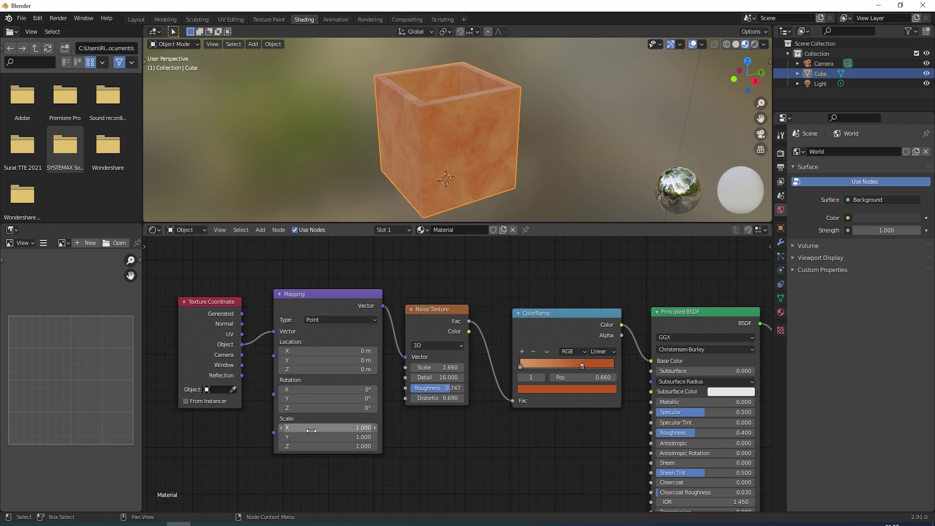
click(354, 428)
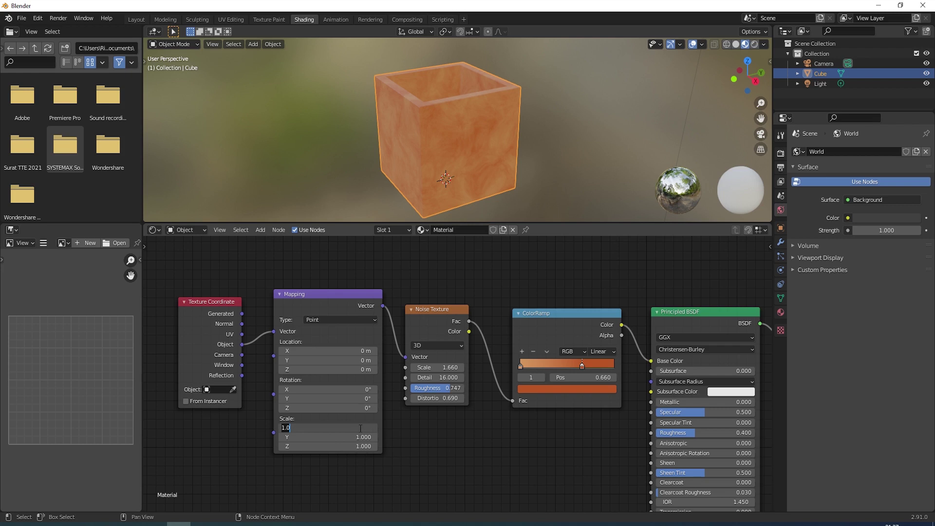
text(6.410)
key(Return)
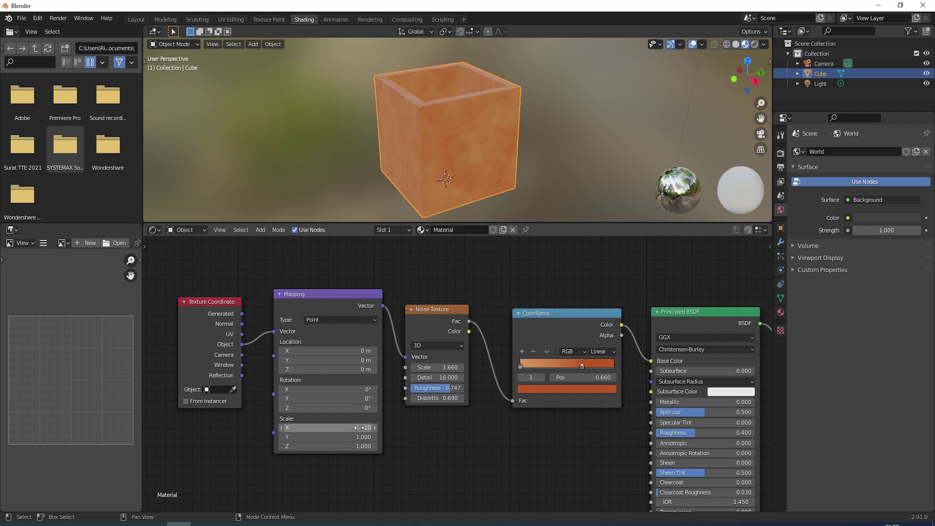
Step: Set the Mapping node's Y scale to 6.410
middle_drag(416, 154, 453, 151)
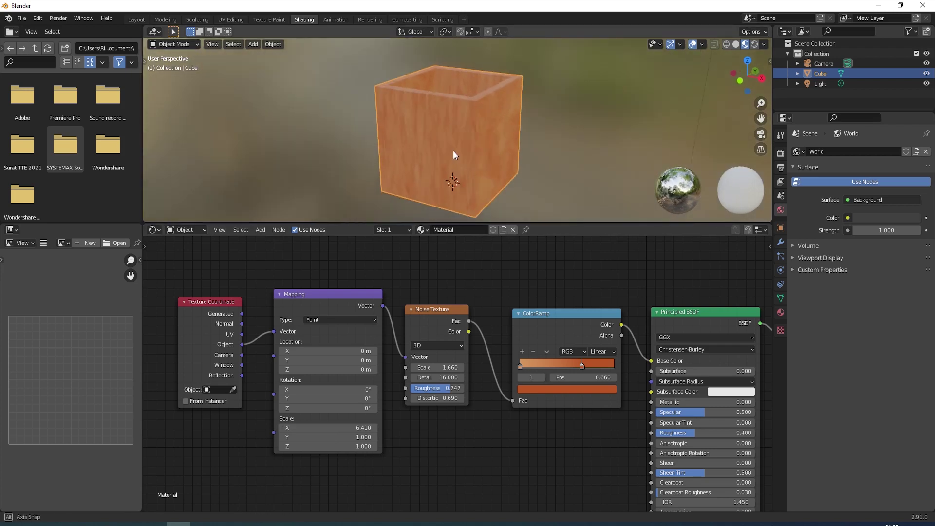
scroll(458, 153, up, 1)
scroll(454, 153, up, 2)
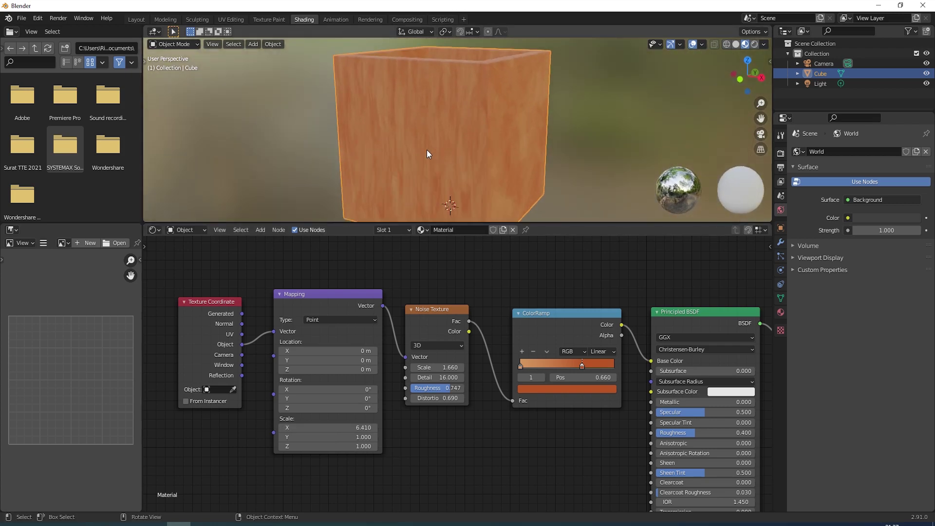
scroll(427, 151, down, 1)
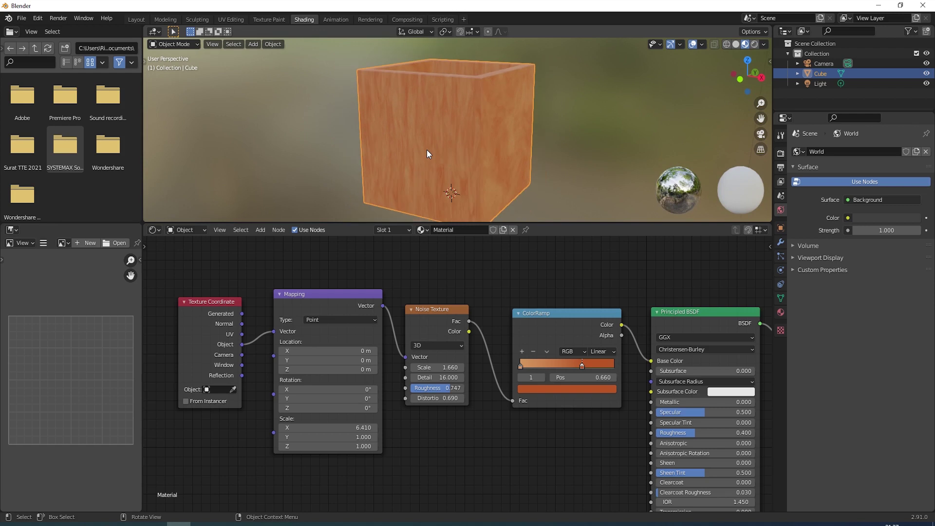
click(338, 439)
text(6.410)
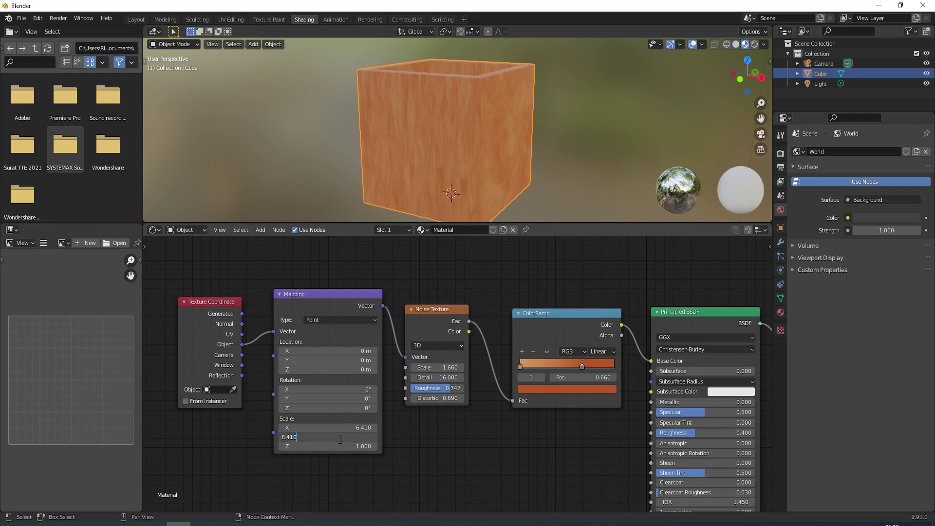
key(Return)
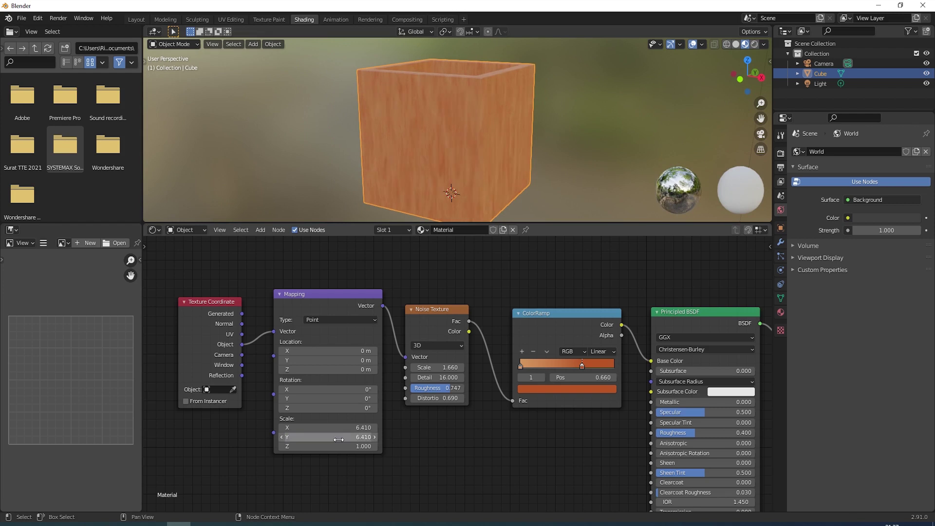
Step: Add a Bump node in the empty space below the ColorRamp, beside the Principled BSDF
middle_drag(513, 125, 429, 133)
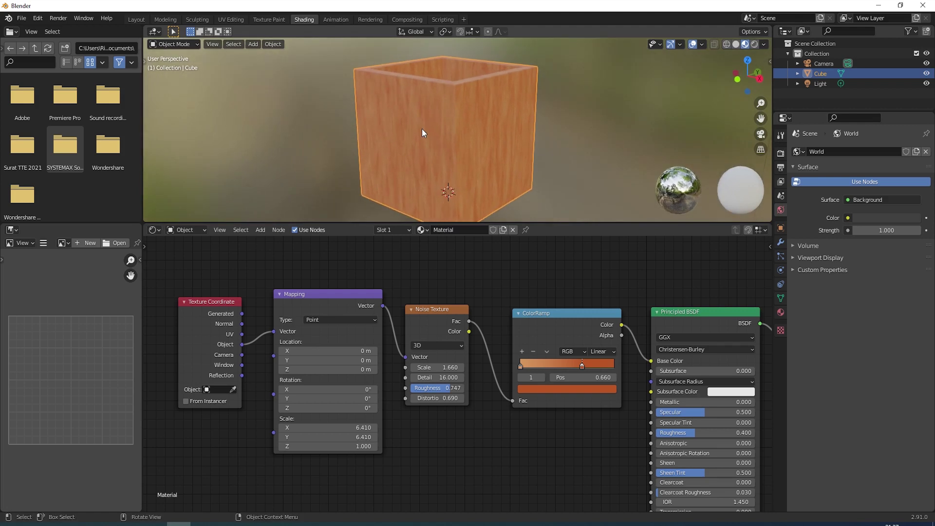
scroll(422, 130, up, 2)
middle_drag(423, 128, 431, 89)
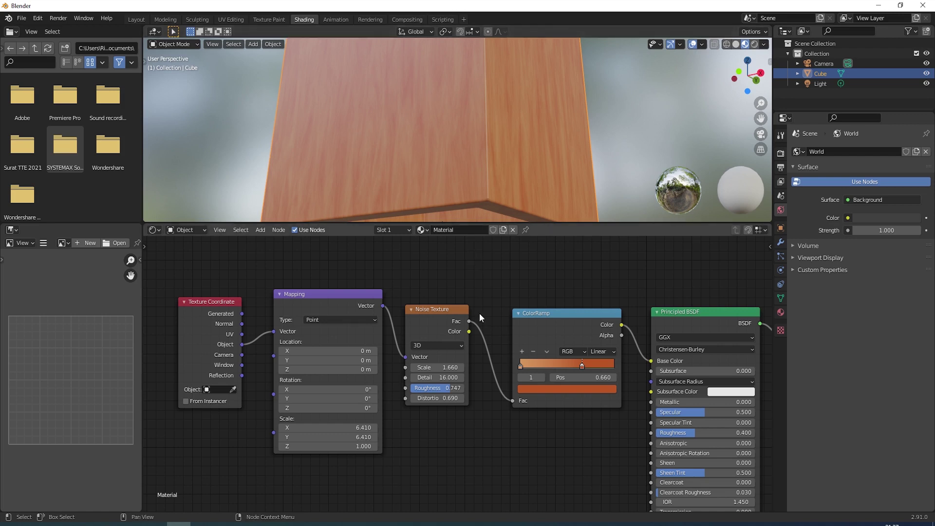
scroll(485, 332, down, 3)
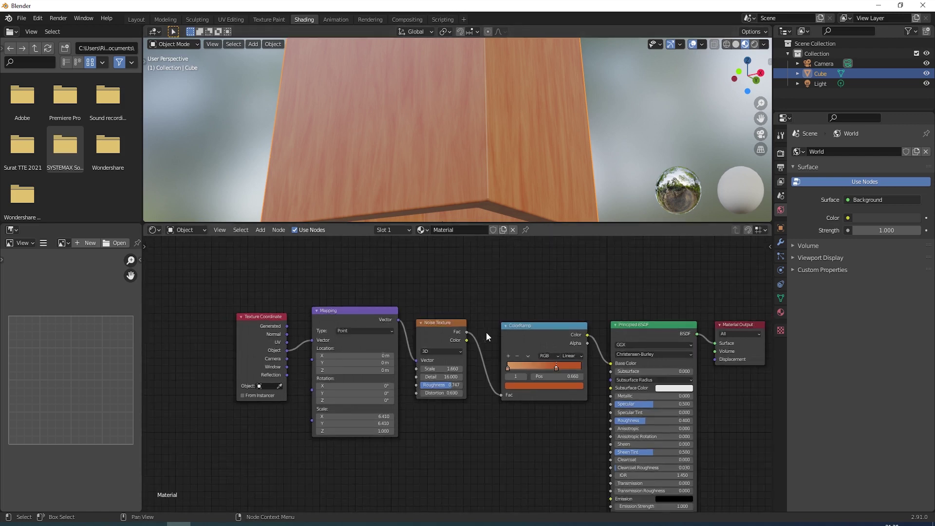
middle_drag(531, 393, 477, 367)
key(shift+a)
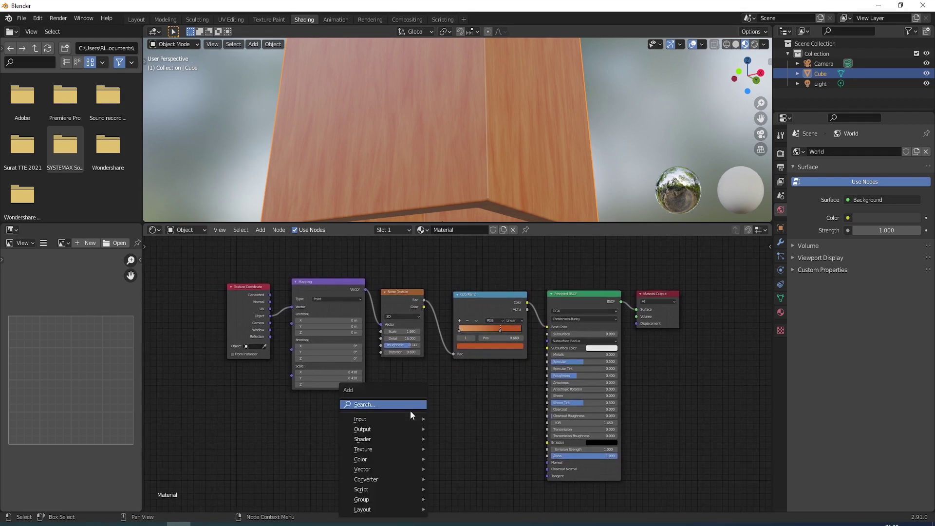
click(392, 405)
text(bump)
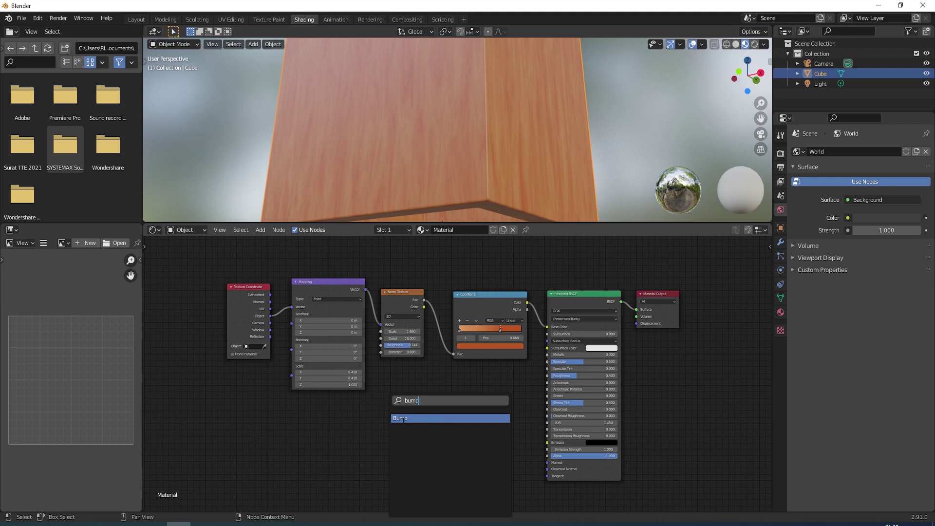
click(401, 418)
click(487, 427)
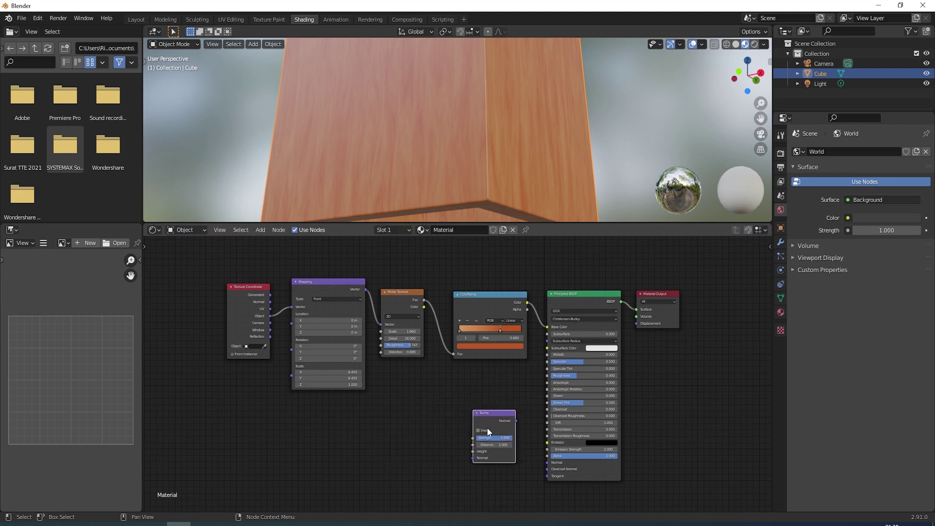
Step: Connect the Bump node's Normal output to the Principled BSDF's Normal input and the Noise Texture's Fac output to the Bump's Height input
scroll(511, 425, up, 1)
scroll(557, 403, up, 1)
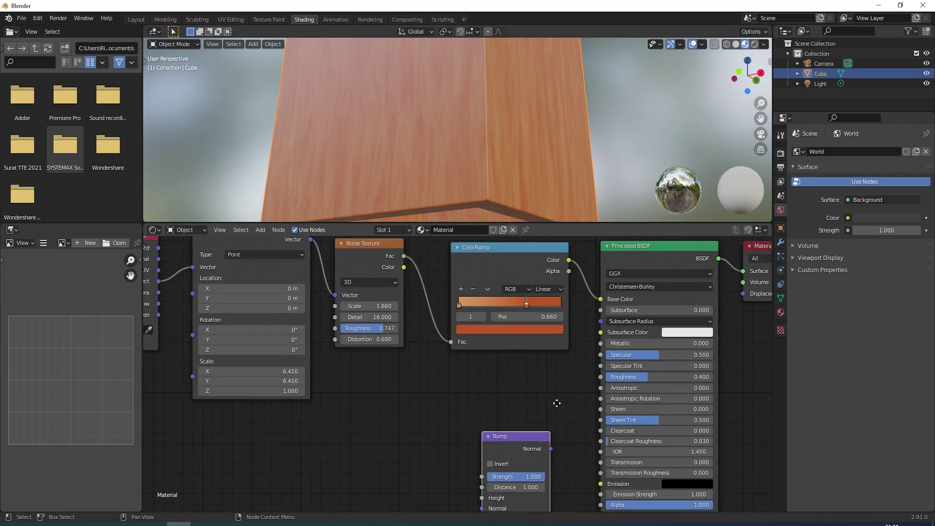
middle_drag(556, 403, 498, 319)
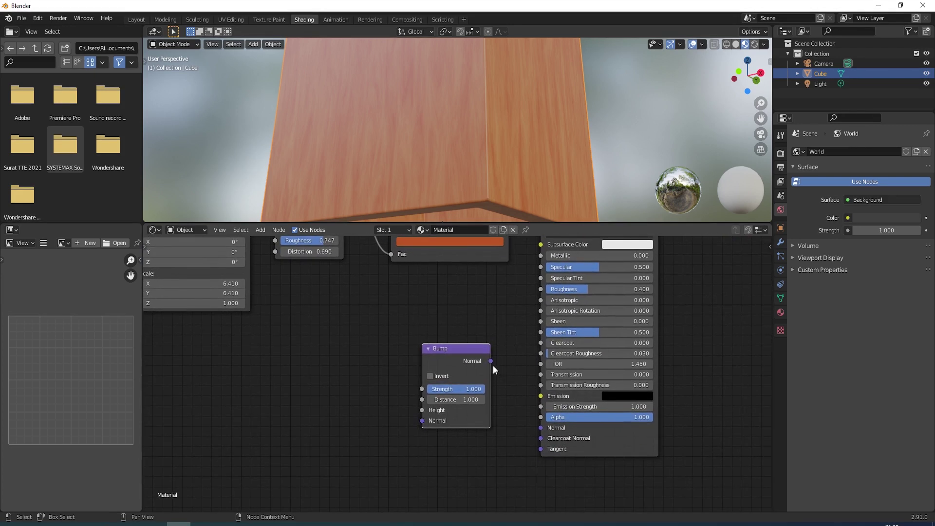
drag(491, 360, 540, 428)
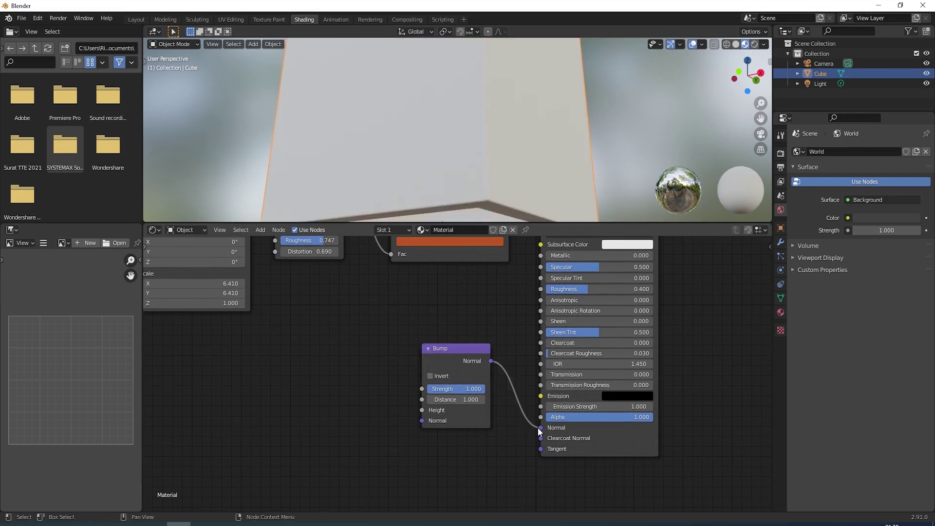
middle_drag(391, 306, 423, 388)
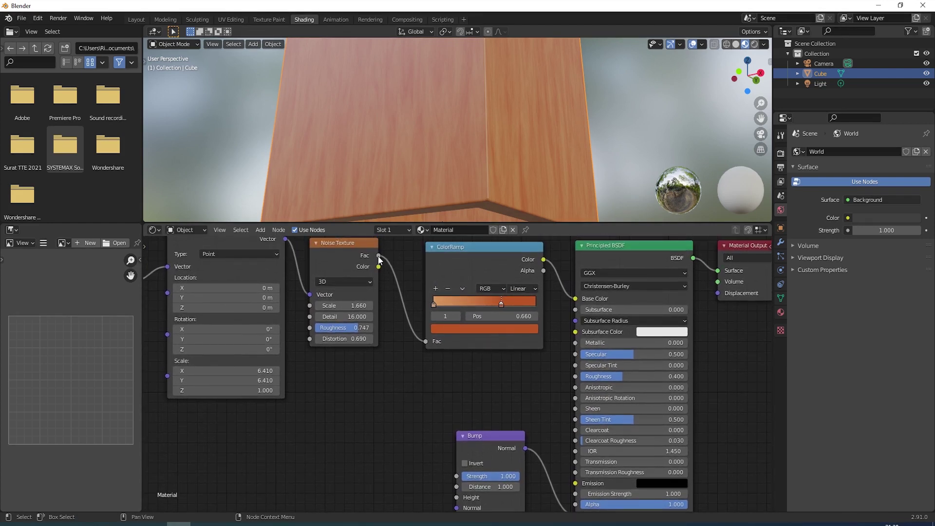
drag(379, 255, 455, 497)
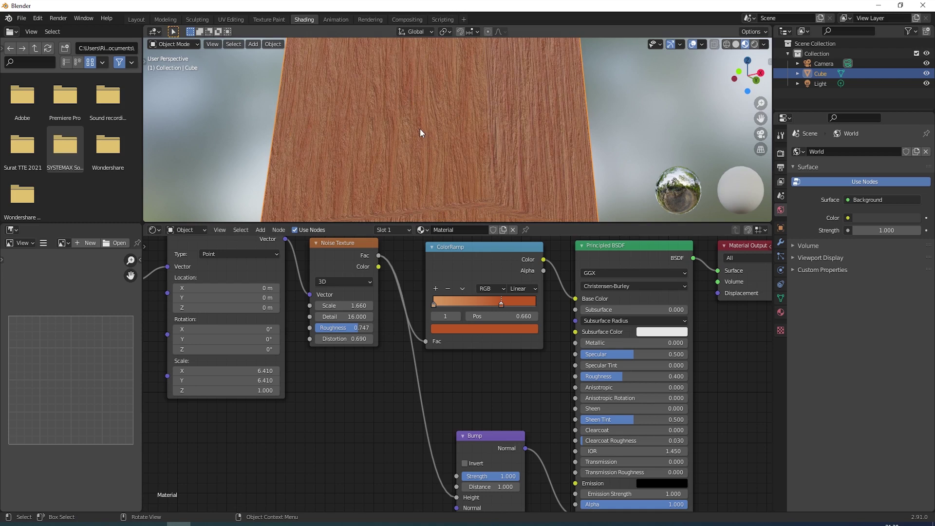
Step: Set the Bump node's strength to 0.112 and inspect the wood surface on the hollow cube
scroll(420, 128, down, 2)
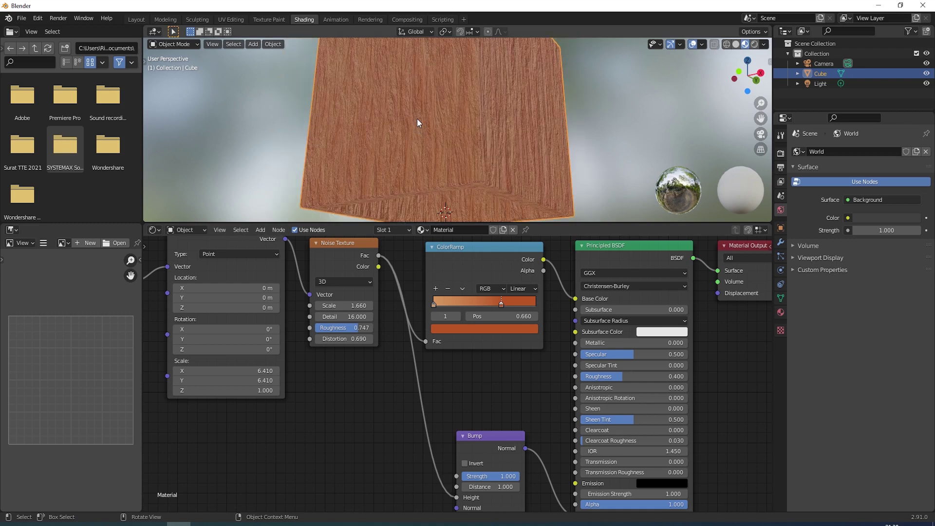
mouse_move(417, 118)
middle_down()
mouse_move(434, 147)
mouse_move(424, 161)
mouse_move(429, 125)
mouse_move(423, 132)
middle_up()
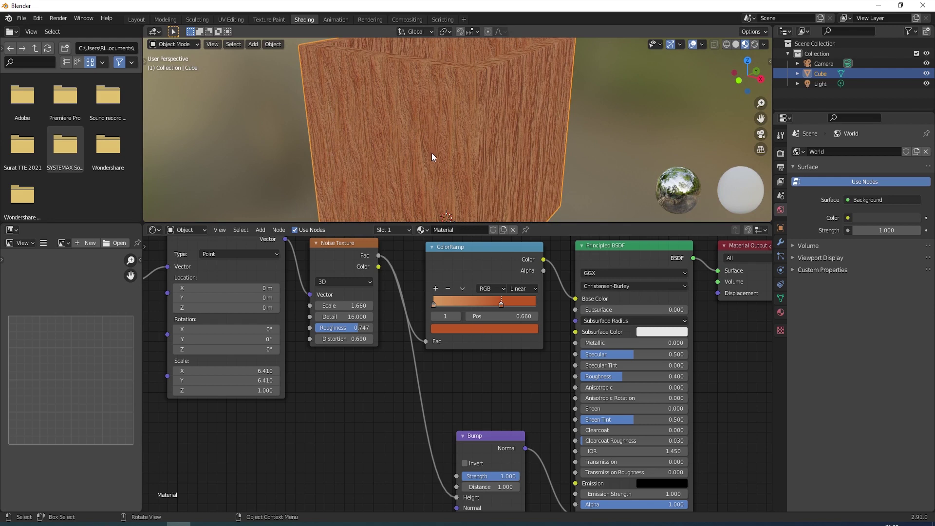
click(504, 475)
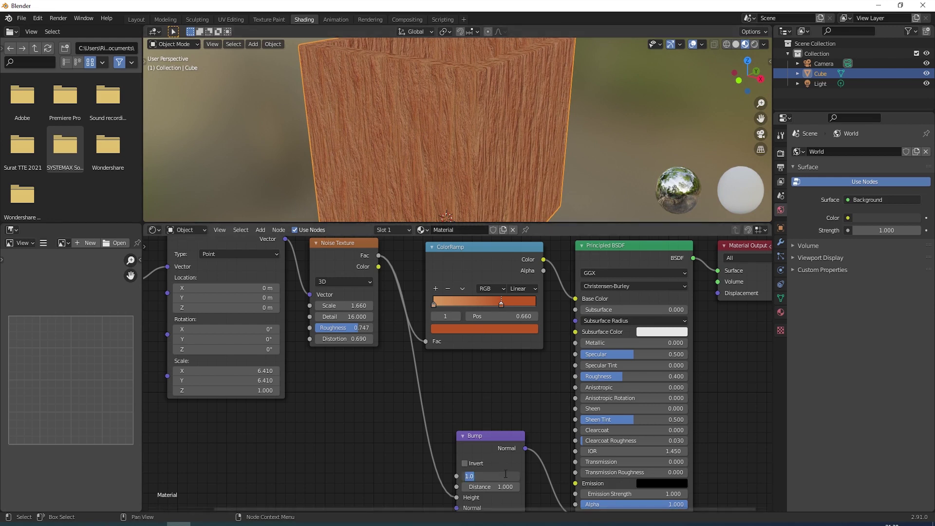
text(0.112)
key(Return)
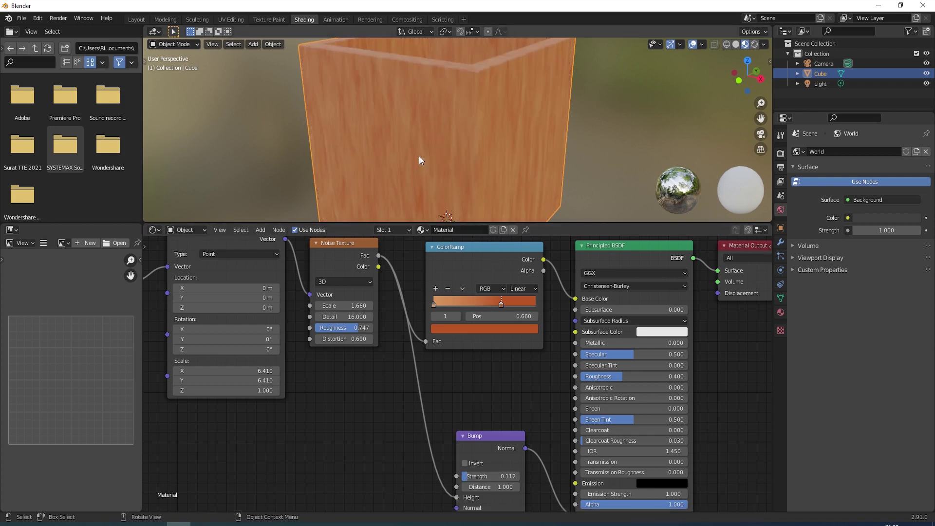
scroll(419, 159, up, 2)
mouse_move(420, 155)
middle_down()
mouse_move(407, 103)
mouse_move(407, 142)
mouse_move(425, 155)
mouse_move(423, 140)
middle_up()
scroll(389, 107, down, 4)
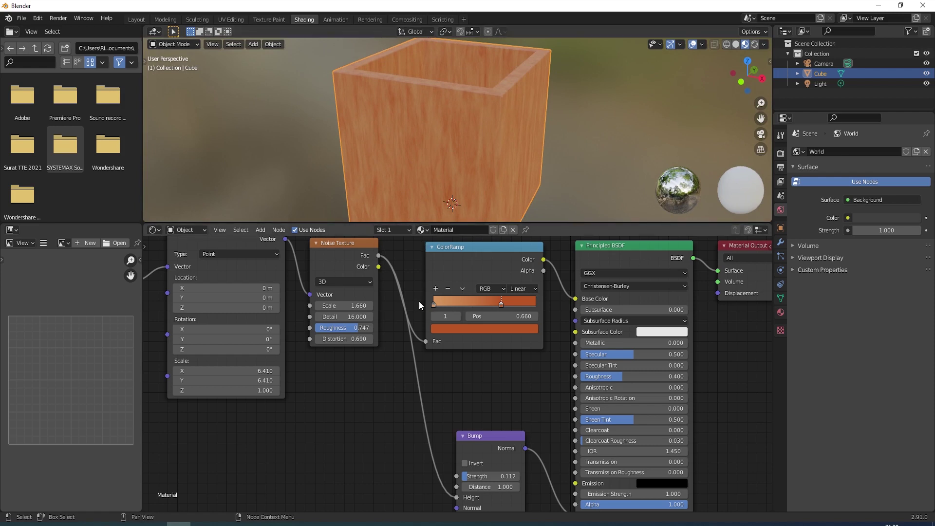
scroll(418, 305, down, 2)
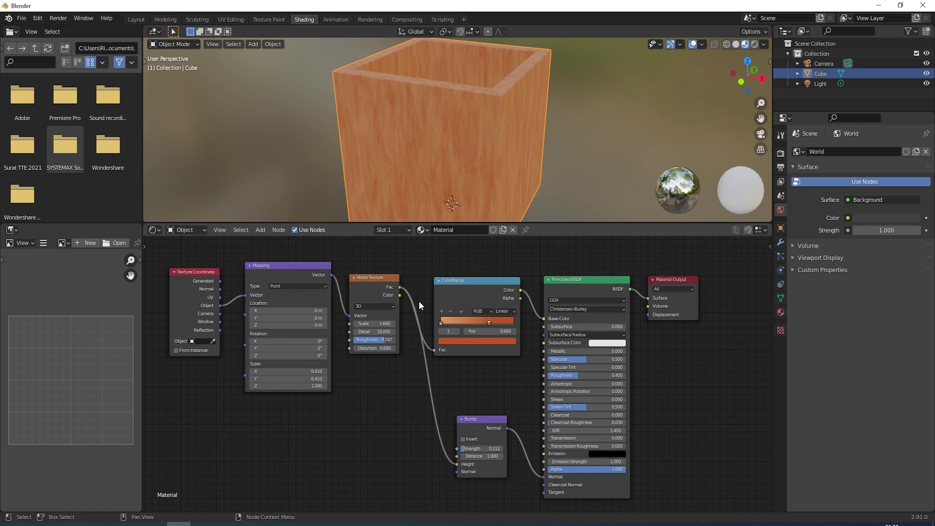
Step: Switch to the Layout workspace and show the hollow cube in rendered viewport shading
click(137, 20)
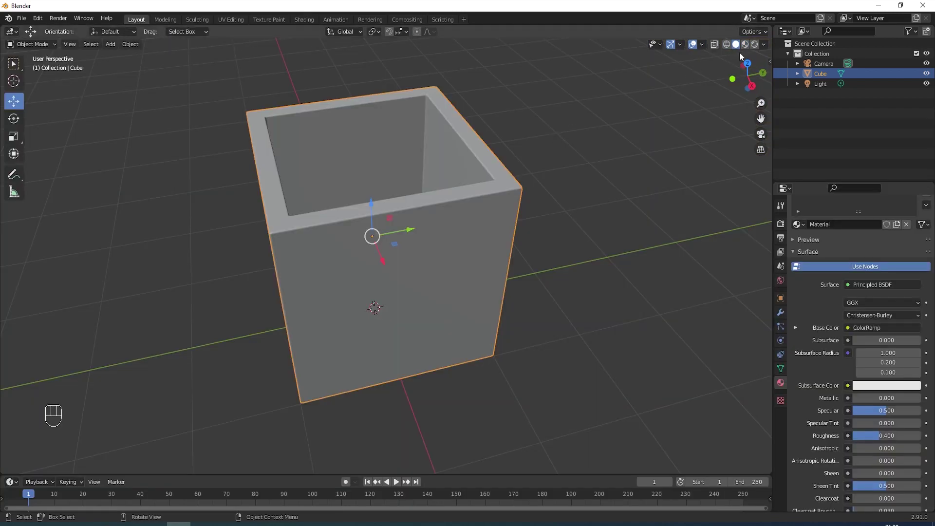
click(754, 45)
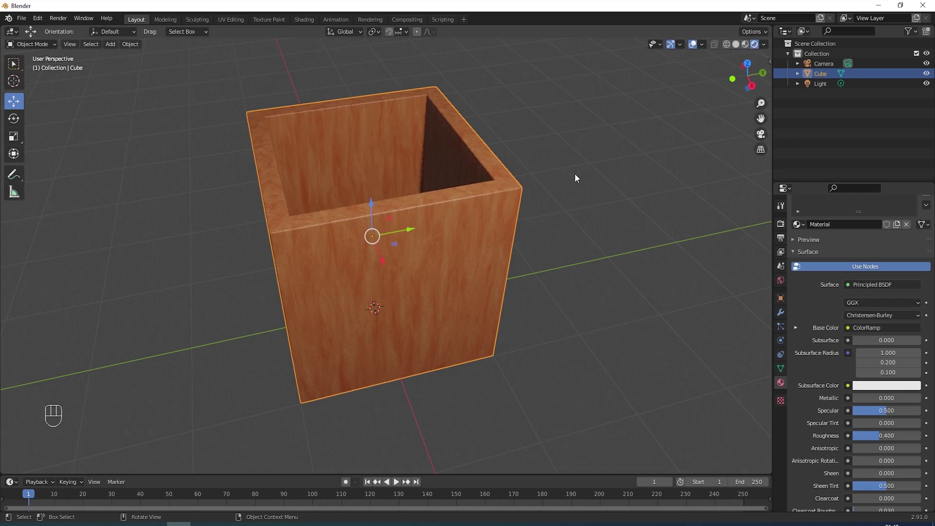
middle_drag(563, 186, 579, 168)
scroll(570, 180, up, 2)
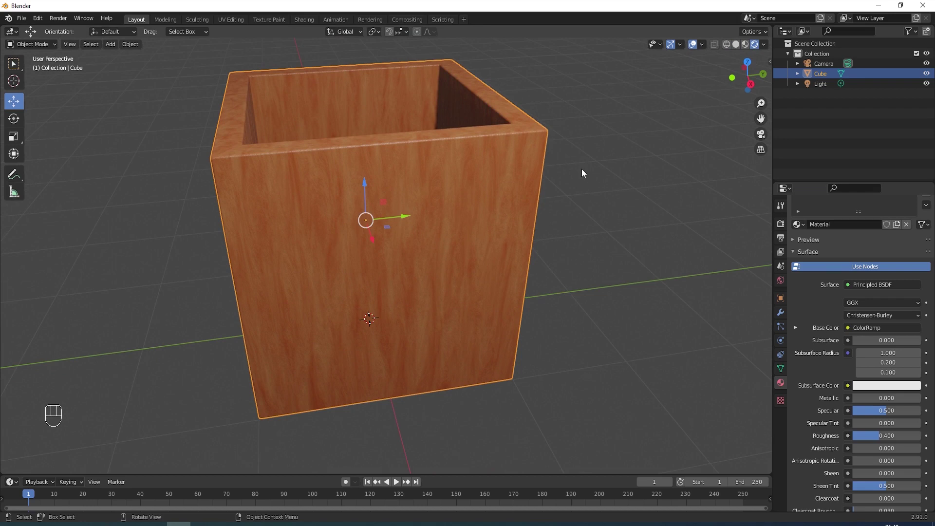
Step: Change the scene's render engine to Cycles and view the cube from another angle
click(781, 224)
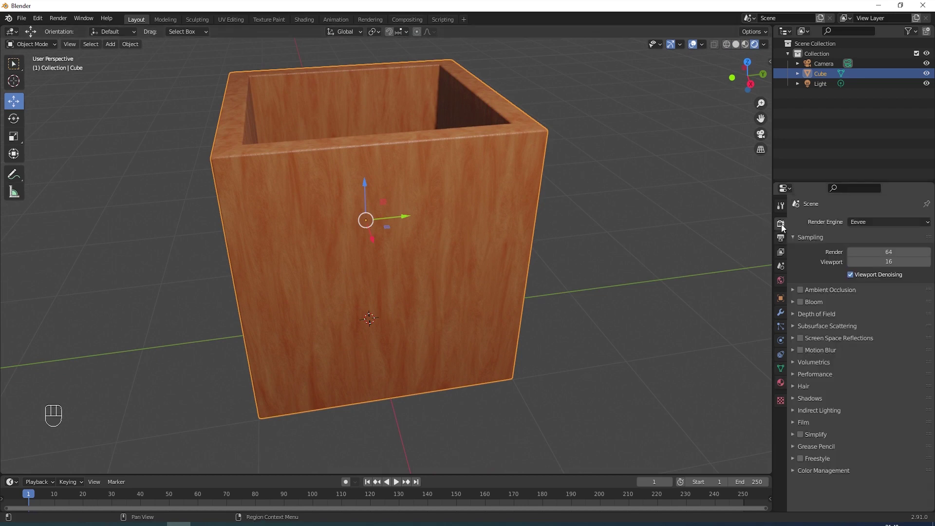
click(867, 221)
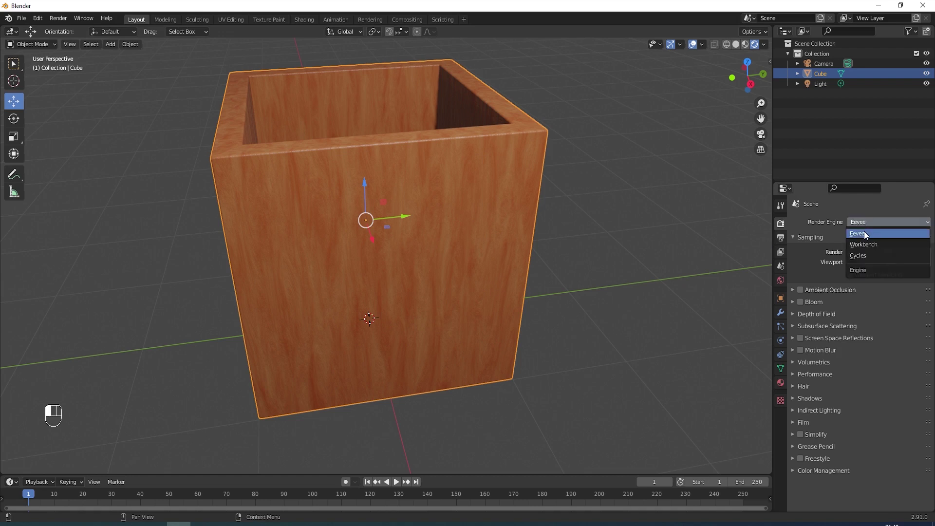
click(860, 254)
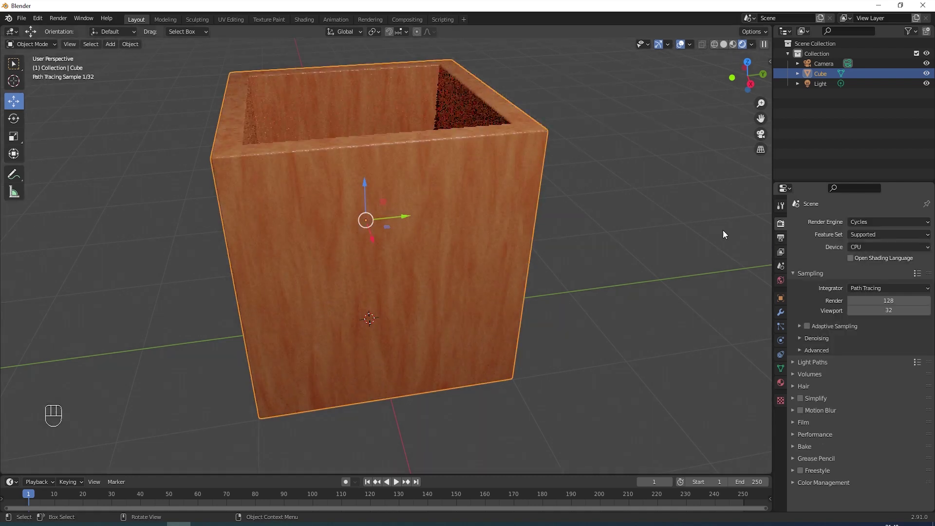
middle_drag(571, 178, 592, 181)
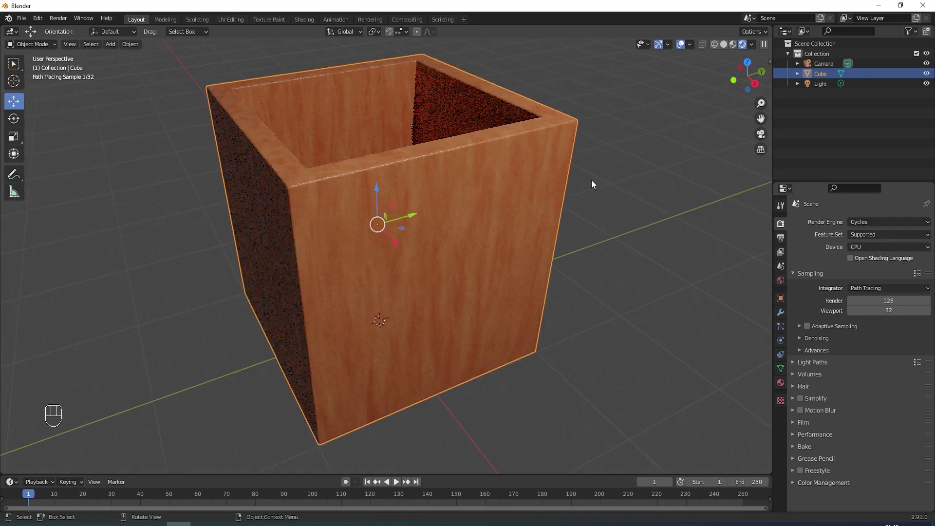